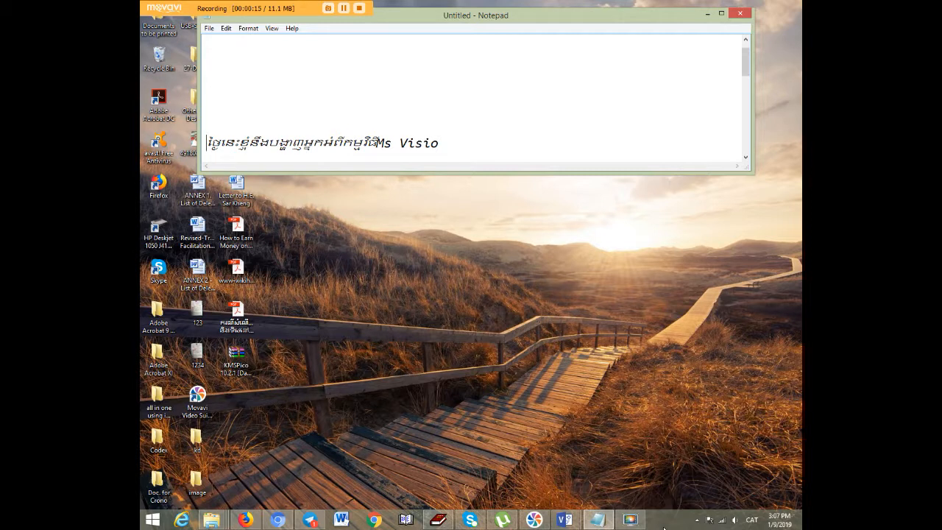
Read through the opening line of the notes that introduces Ms Visio.
{"action": "key", "text": "Right"}
{"action": "key", "text": "Right"}
{"action": "key", "text": "Right"}
{"action": "key", "text": "Right"}
{"action": "key", "text": "Right"}
{"action": "key", "text": "Right"}
{"action": "key", "text": "Right"}
{"action": "key", "text": "Right"}
{"action": "key", "text": "Right"}
{"action": "key", "text": "Right"}
{"action": "key", "text": "Right"}
{"action": "key", "text": "Right"}
Reposition the notes window on the desktop and make it slightly taller.
{"action": "left_click_drag", "start_coordinate": [512, 16], "coordinate": [463, 55]}
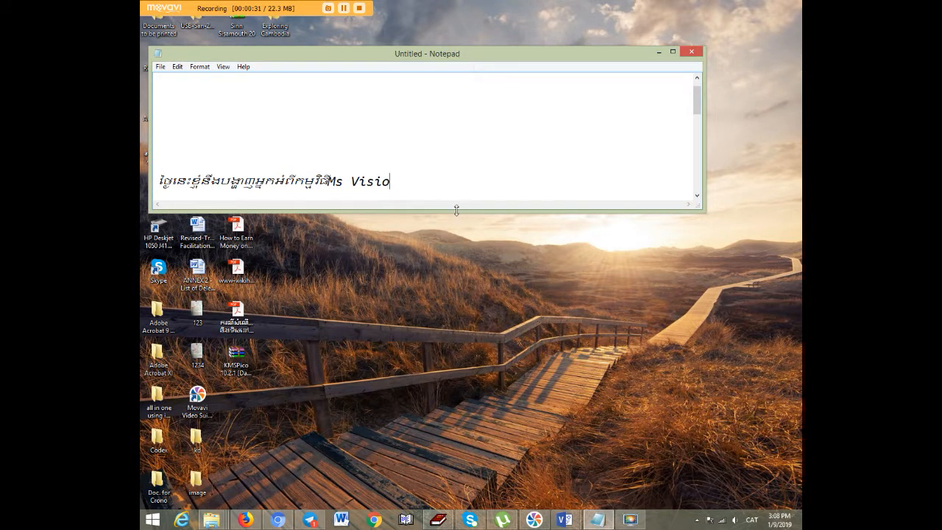
{"action": "left_click_drag", "start_coordinate": [457, 212], "coordinate": [452, 217]}
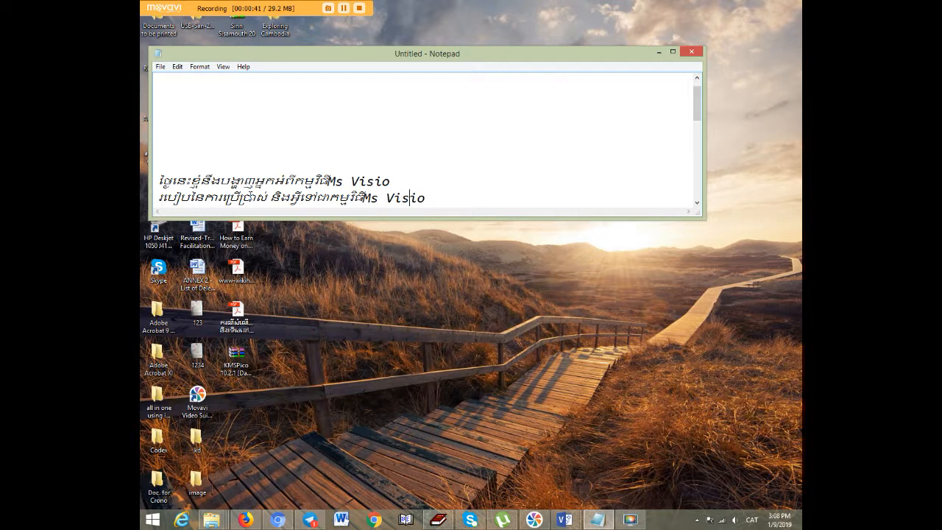
Read through the notes on what Ms Visio is and how it relates to the Microsoft Office family.
{"action": "key", "text": "ctrl+v"}
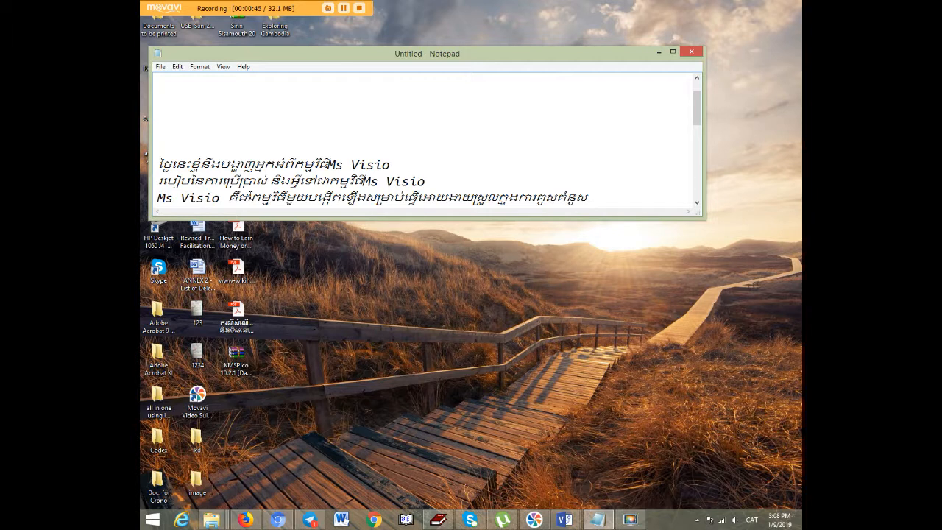
{"action": "left_click", "coordinate": [228, 199]}
{"action": "key", "text": "Right"}
{"action": "key", "text": "Right"}
{"action": "key", "text": "Right"}
{"action": "key", "text": "Right"}
{"action": "key", "text": "Right"}
{"action": "key", "text": "Right"}
{"action": "key", "text": "Right"}
{"action": "key", "text": "Right"}
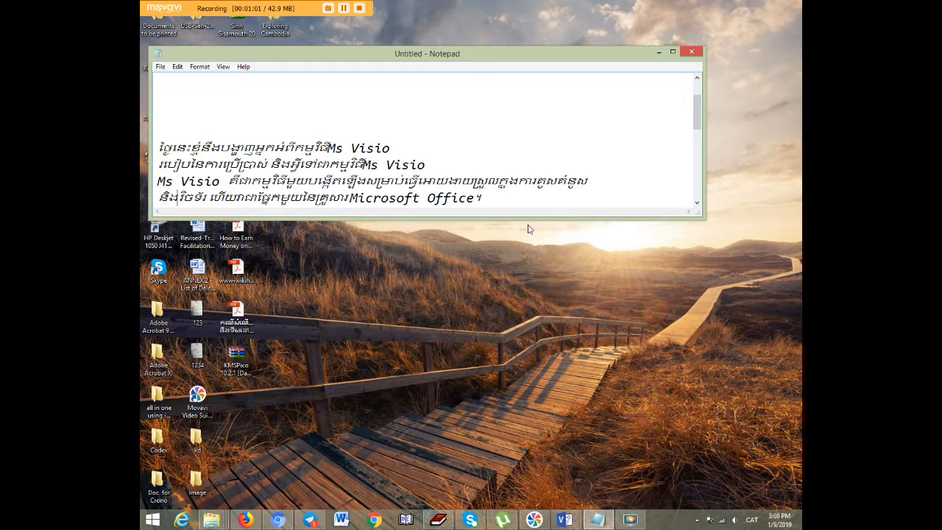
{"action": "key", "text": "Right"}
{"action": "key", "text": "Right"}
{"action": "key", "text": "Right"}
{"action": "key", "text": "Right"}
{"action": "key", "text": "Right"}
{"action": "key", "text": "Right"}
{"action": "key", "text": "Right"}
{"action": "key", "text": "Right"}
{"action": "key", "text": "Right"}
{"action": "key", "text": "Right"}
{"action": "key", "text": "Right"}
{"action": "key", "text": "Right"}
{"action": "key", "text": "Right"}
{"action": "key", "text": "Right"}
{"action": "key", "text": "Right"}
{"action": "key", "text": "Right"}
{"action": "key", "text": "Right"}
{"action": "key", "text": "Right"}
{"action": "key", "text": "Right"}
{"action": "key", "text": "Right"}
{"action": "key", "text": "Right"}
{"action": "key", "text": "Right"}
{"action": "key", "text": "Right"}
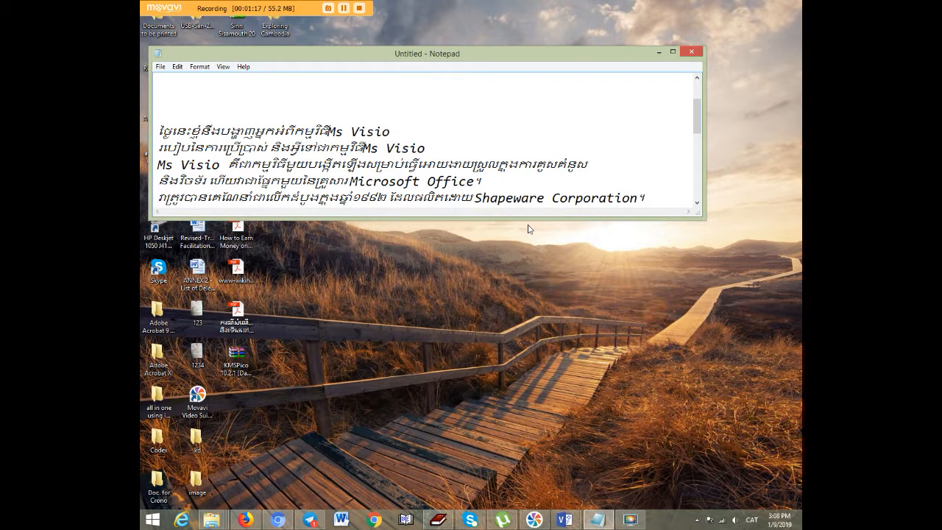
Read through the notes on Ms Visio's history with Shapeware Corporation and Microsoft.
{"action": "key", "text": "Right"}
{"action": "key", "text": "Right"}
{"action": "key", "text": "Right"}
{"action": "key", "text": "Right"}
{"action": "key", "text": "Right"}
{"action": "key", "text": "Right"}
{"action": "key", "text": "Right"}
{"action": "key", "text": "Right"}
{"action": "key", "text": "Right"}
{"action": "key", "text": "Right"}
{"action": "key", "text": "Right"}
{"action": "key", "text": "Right"}
{"action": "key", "text": "Right"}
{"action": "key", "text": "Right"}
{"action": "key", "text": "Right"}
{"action": "key", "text": "Right"}
{"action": "key", "text": "Right"}
{"action": "key", "text": "Right"}
{"action": "key", "text": "Right"}
{"action": "key", "text": "Right"}
{"action": "key", "text": "Right"}
{"action": "key", "text": "Right"}
{"action": "key", "text": "Right"}
{"action": "key", "text": "Right"}
{"action": "key", "text": "Right"}
{"action": "key", "text": "Right"}
{"action": "key", "text": "Right"}
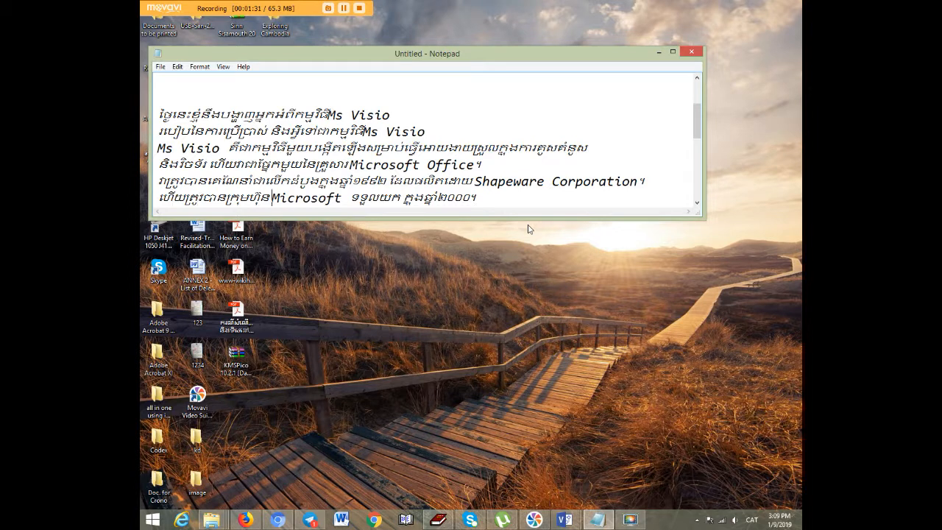
{"action": "key", "text": "Right"}
{"action": "key", "text": "Right"}
{"action": "key", "text": "Right"}
{"action": "key", "text": "Right"}
{"action": "key", "text": "Right"}
{"action": "key", "text": "Right"}
{"action": "key", "text": "Right"}
{"action": "key", "text": "Right"}
{"action": "key", "text": "Right"}
{"action": "key", "text": "Right"}
{"action": "key", "text": "Right"}
{"action": "key", "text": "Right"}
{"action": "key", "text": "Right"}
{"action": "key", "text": "Right"}
{"action": "key", "text": "Right"}
{"action": "key", "text": "Right"}
{"action": "key", "text": "Right"}
{"action": "key", "text": "Right"}
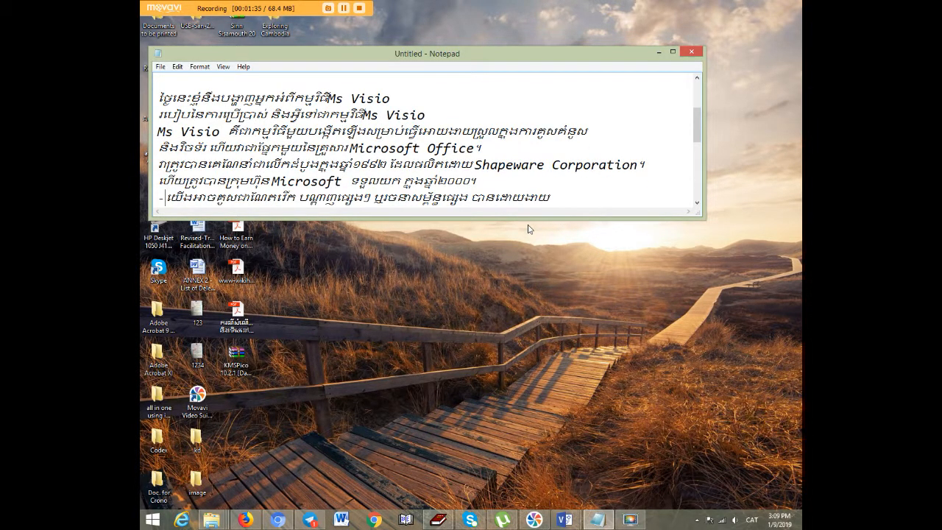
Read through the notes on drawing networks and other structures with Ms Visio and on its many functions.
{"action": "key", "text": "Right"}
{"action": "key", "text": "Right"}
{"action": "key", "text": "Right"}
{"action": "key", "text": "Right"}
{"action": "key", "text": "Right"}
{"action": "key", "text": "Right"}
{"action": "key", "text": "Right"}
{"action": "key", "text": "Right"}
{"action": "key", "text": "Right"}
{"action": "key", "text": "Right"}
{"action": "key", "text": "Right"}
{"action": "key", "text": "Right"}
{"action": "key", "text": "Right"}
{"action": "key", "text": "Right"}
{"action": "key", "text": "Right"}
{"action": "key", "text": "Right"}
{"action": "key", "text": "Right"}
{"action": "key", "text": "Right"}
{"action": "key", "text": "Right"}
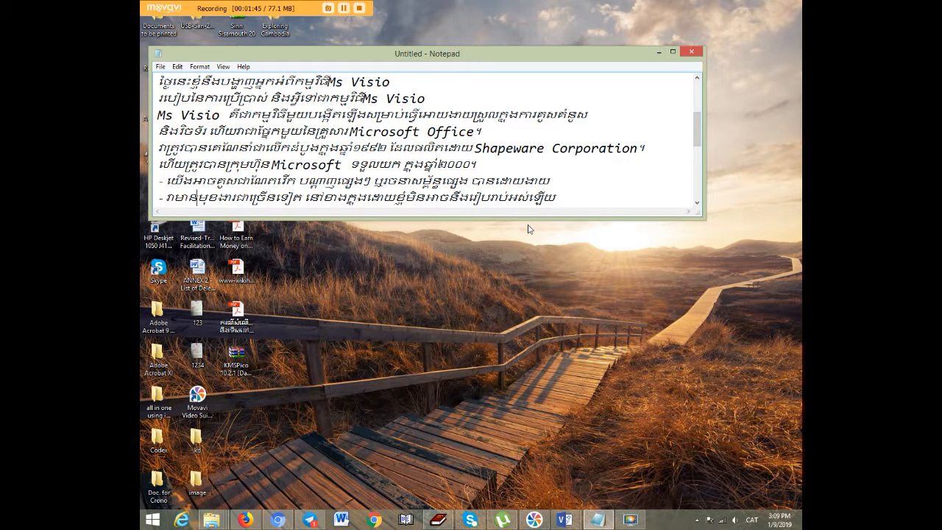
{"action": "key", "text": "Right"}
{"action": "key", "text": "Right"}
{"action": "key", "text": "Right"}
{"action": "key", "text": "Right"}
{"action": "key", "text": "Right"}
{"action": "key", "text": "Right"}
{"action": "key", "text": "Right"}
{"action": "key", "text": "Right"}
{"action": "key", "text": "Right"}
{"action": "key", "text": "Right"}
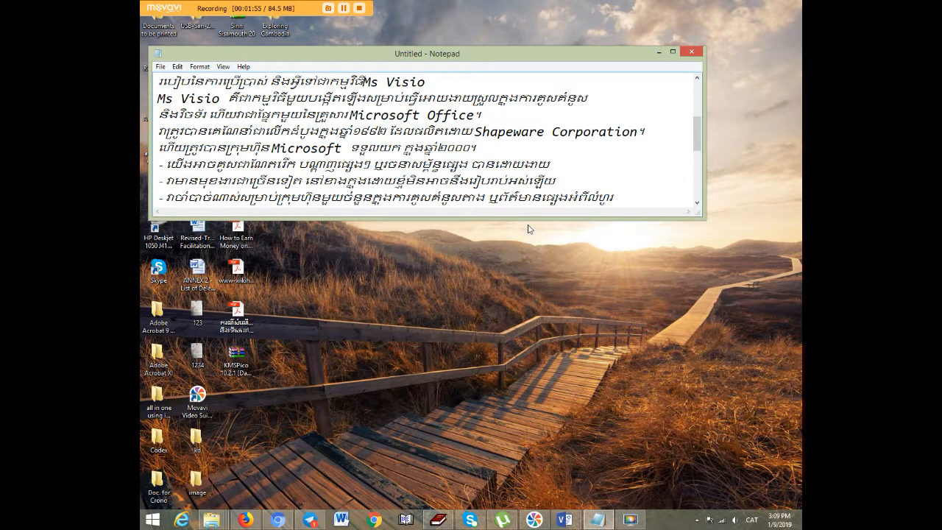
Read through the notes on why companies need Ms Visio for drawings and the process of work.
{"action": "key", "text": "Right"}
{"action": "key", "text": "Right"}
{"action": "key", "text": "Right"}
{"action": "key", "text": "Right"}
{"action": "key", "text": "Right"}
{"action": "key", "text": "Right"}
{"action": "key", "text": "Right"}
{"action": "key", "text": "Right"}
{"action": "key", "text": "Right"}
{"action": "key", "text": "Right"}
{"action": "key", "text": "Right"}
{"action": "key", "text": "Right"}
{"action": "key", "text": "Right"}
{"action": "key", "text": "Right"}
{"action": "key", "text": "Right"}
{"action": "key", "text": "Right"}
{"action": "key", "text": "Right"}
{"action": "key", "text": "Right"}
{"action": "key", "text": "Right"}
{"action": "key", "text": "Right"}
{"action": "key", "text": "Right"}
{"action": "key", "text": "Right"}
{"action": "key", "text": "Right"}
{"action": "key", "text": "Right"}
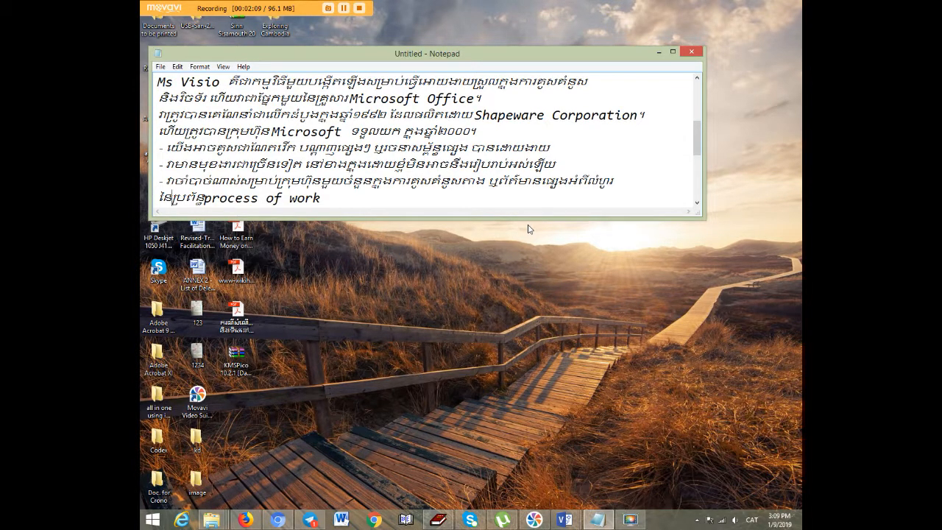
{"action": "key", "text": "Right"}
{"action": "key", "text": "Right"}
{"action": "key", "text": "Right"}
{"action": "key", "text": "Right"}
{"action": "key", "text": "Right"}
{"action": "key", "text": "Right"}
{"action": "key", "text": "Right"}
{"action": "key", "text": "Right"}
{"action": "key", "text": "Right"}
{"action": "key", "text": "Right"}
{"action": "key", "text": "Right"}
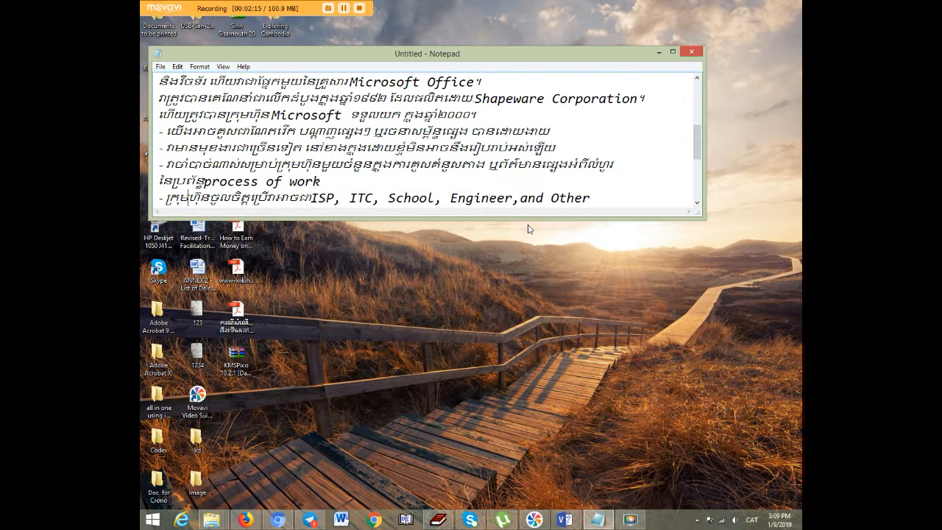
Read through the notes on who uses Ms Visio, such as ISP, ITC, School and Engineer.
{"action": "key", "text": "Right"}
{"action": "key", "text": "Right"}
{"action": "key", "text": "Right"}
{"action": "key", "text": "Right"}
{"action": "key", "text": "Right"}
{"action": "key", "text": "Right"}
{"action": "key", "text": "Right"}
{"action": "key", "text": "Right"}
{"action": "key", "text": "Right"}
{"action": "key", "text": "Right"}
{"action": "key", "text": "Right"}
{"action": "key", "text": "Right"}
{"action": "key", "text": "Right"}
{"action": "key", "text": "Right"}
{"action": "key", "text": "Right"}
{"action": "key", "text": "Right"}
{"action": "key", "text": "Right"}
{"action": "key", "text": "Right"}
{"action": "key", "text": "Right"}
{"action": "key", "text": "Right"}
{"action": "key", "text": "Right"}
{"action": "key", "text": "Right"}
{"action": "key", "text": "Right"}
{"action": "key", "text": "Right"}
{"action": "key", "text": "Right"}
{"action": "key", "text": "Right"}
{"action": "key", "text": "Right"}
{"action": "key", "text": "Right"}
{"action": "key", "text": "Right"}
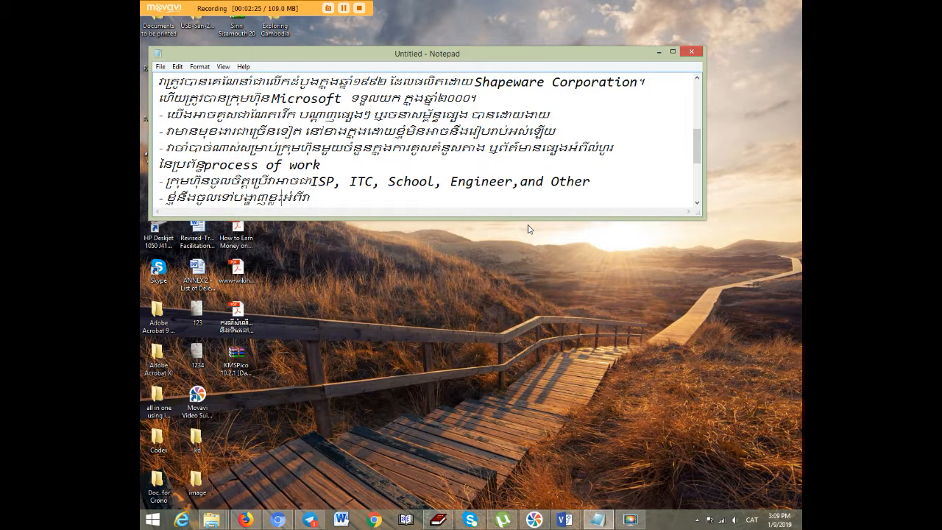
Read through the closing lines of the notes on downloading and installing the program, including "Let start:".
{"action": "key", "text": "Right"}
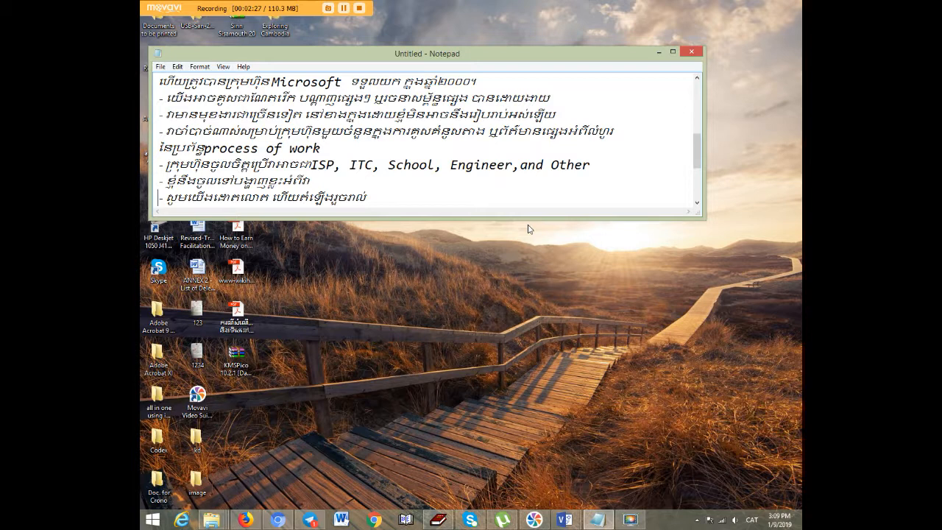
{"action": "key", "text": "Right"}
{"action": "key", "text": "Right"}
{"action": "key", "text": "Right"}
{"action": "key", "text": "Right"}
{"action": "key", "text": "Right"}
{"action": "key", "text": "Right"}
{"action": "key", "text": "Right"}
{"action": "key", "text": "Right"}
{"action": "key", "text": "Right"}
{"action": "key", "text": "Right"}
{"action": "key", "text": "Right"}
{"action": "key", "text": "Right"}
{"action": "key", "text": "Right"}
{"action": "key", "text": "Right"}
{"action": "key", "text": "Right"}
{"action": "key", "text": "Right"}
{"action": "key", "text": "Right"}
{"action": "key", "text": "Right"}
{"action": "key", "text": "Right"}
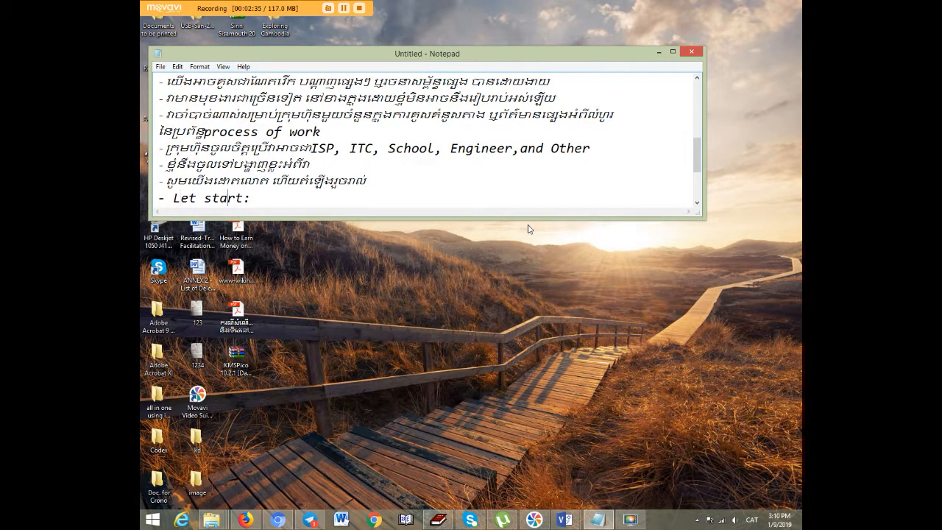
{"action": "key", "text": "Right"}
{"action": "key", "text": "Right"}
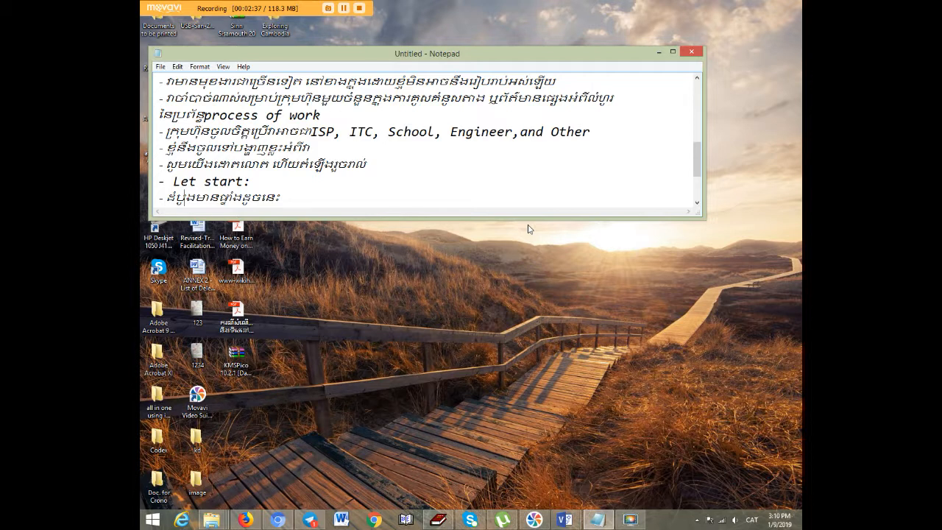
{"action": "key", "text": "Right"}
{"action": "key", "text": "Right"}
{"action": "key", "text": "Right"}
{"action": "key", "text": "Right"}
{"action": "key", "text": "Right"}
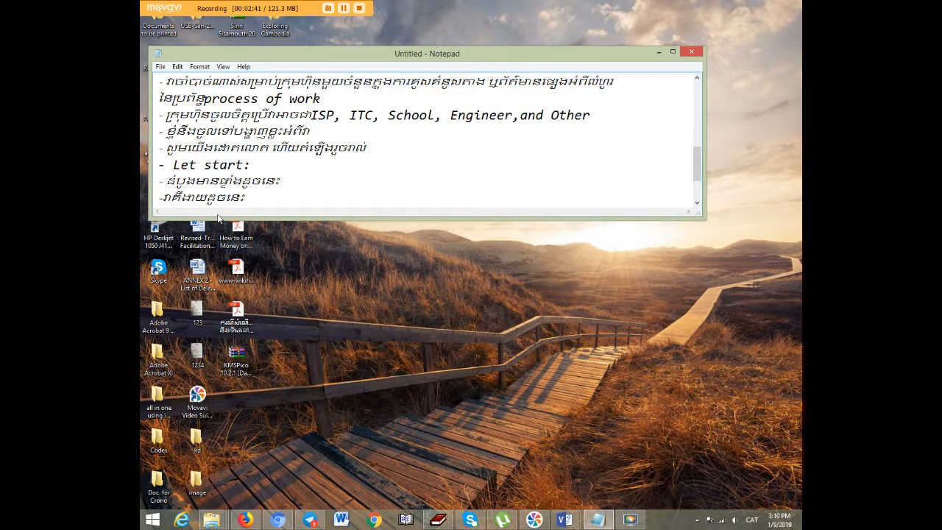
Switch to the empty Drawing5 in Visio and place a Rectangle shape in the page's upper left area.
{"action": "mouse_move", "coordinate": [577, 521]}
{"action": "mouse_move", "coordinate": [608, 461]}
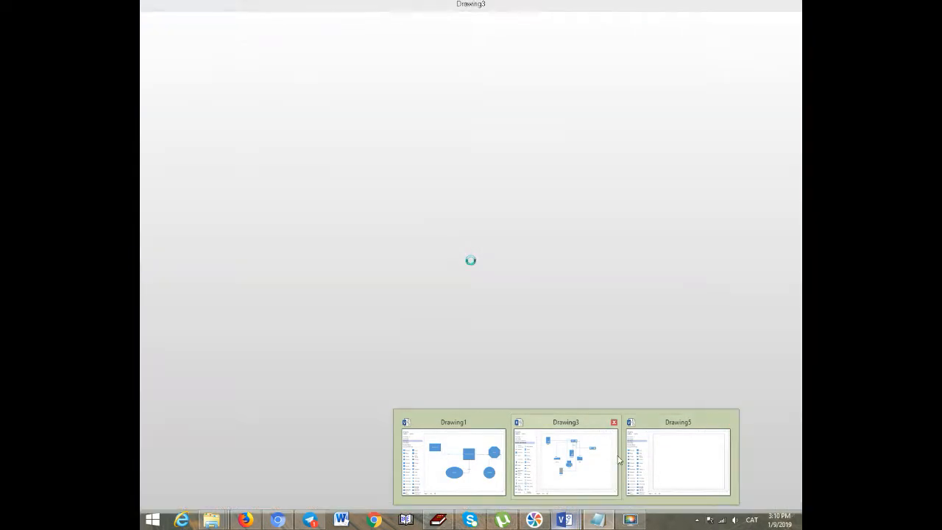
{"action": "left_click", "coordinate": [685, 446]}
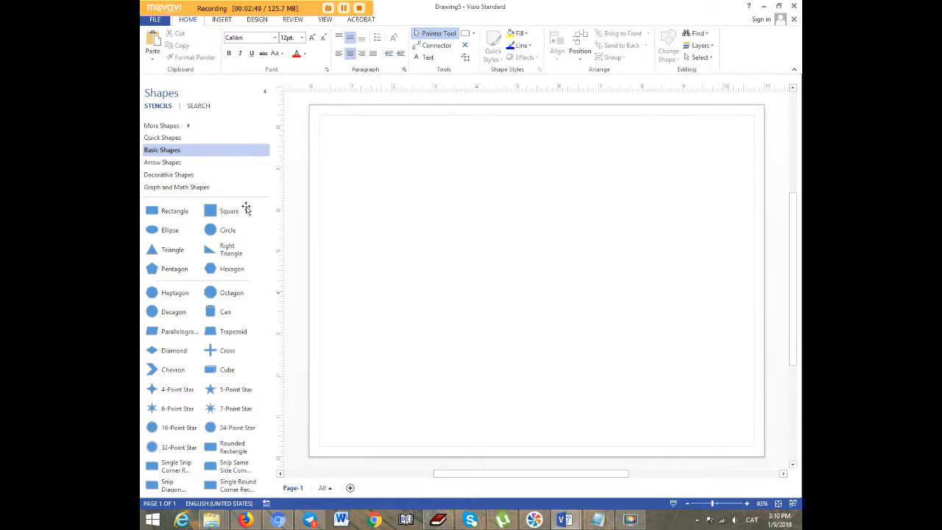
{"action": "left_click_drag", "start_coordinate": [166, 212], "coordinate": [402, 193]}
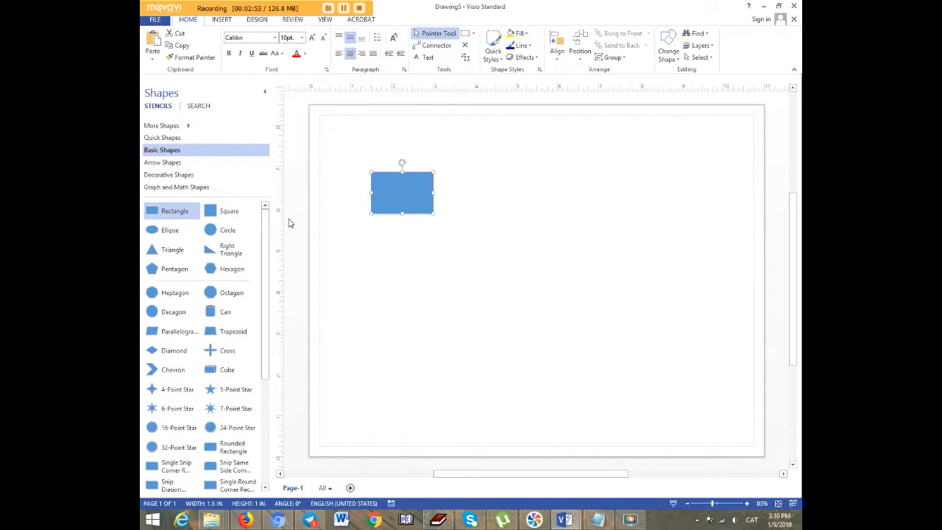
Look through the shapes in the Basic, Arrow, Decorative, and Graph and Math stencils.
{"action": "mouse_move", "coordinate": [268, 244]}
{"action": "left_mouse_down"}
{"action": "mouse_move", "coordinate": [267, 388]}
{"action": "mouse_move", "coordinate": [267, 258]}
{"action": "left_mouse_up"}
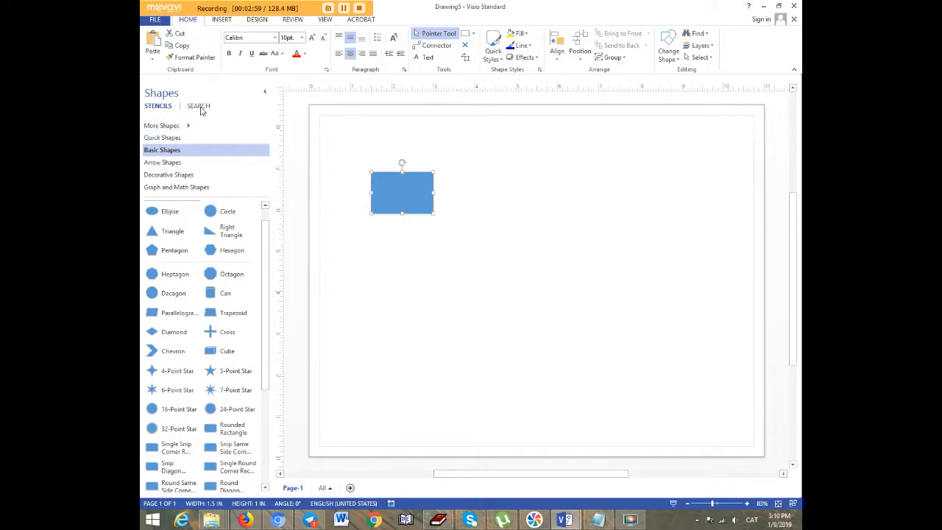
{"action": "left_click", "coordinate": [175, 165]}
{"action": "left_click", "coordinate": [180, 175]}
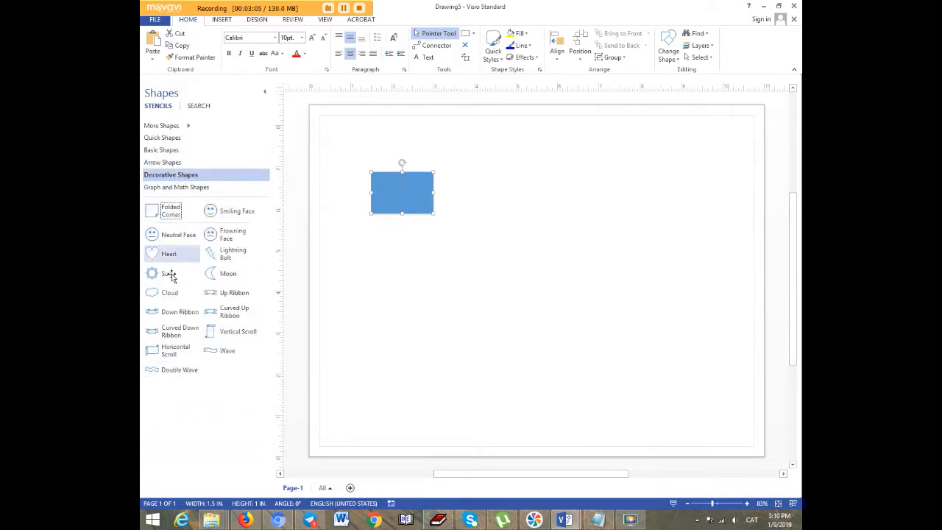
{"action": "left_click", "coordinate": [178, 187]}
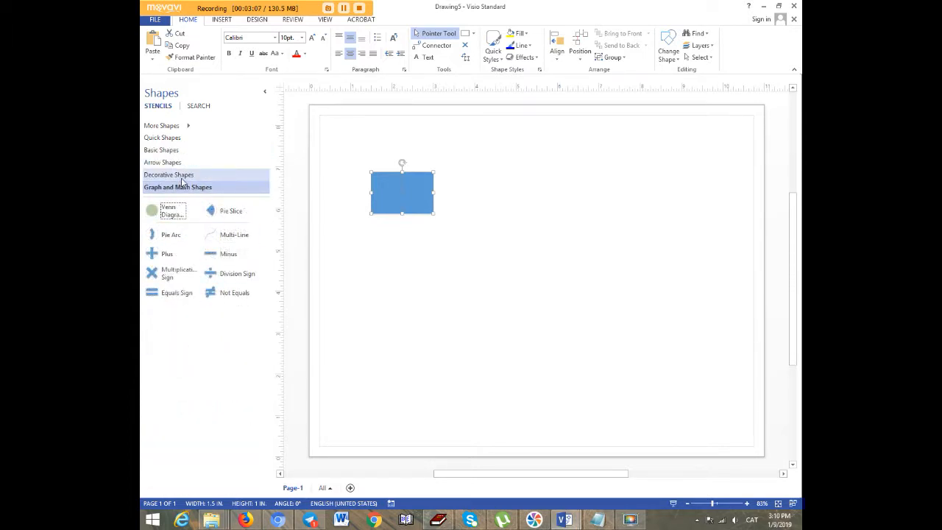
{"action": "left_click", "coordinate": [182, 176]}
{"action": "left_click", "coordinate": [176, 162]}
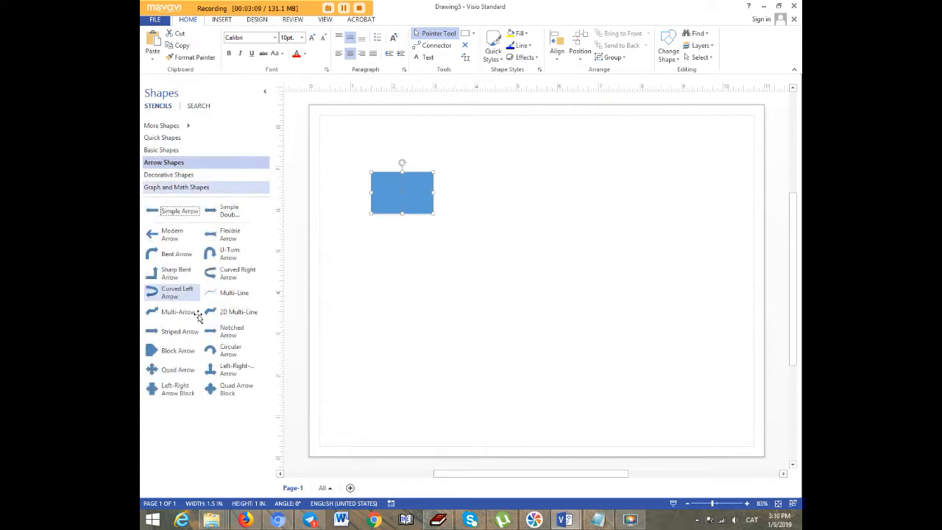
{"action": "left_click", "coordinate": [180, 151]}
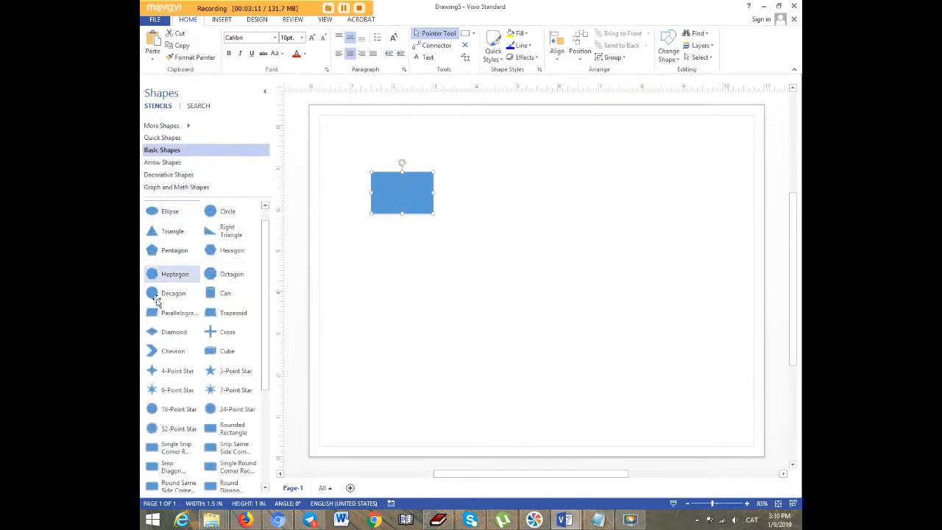
{"action": "left_click_drag", "start_coordinate": [266, 340], "coordinate": [271, 243]}
Place a Smiling Face from Quick Shapes below the rectangle and a Notched Arrow to the rectangle's right.
{"action": "left_click", "coordinate": [189, 140]}
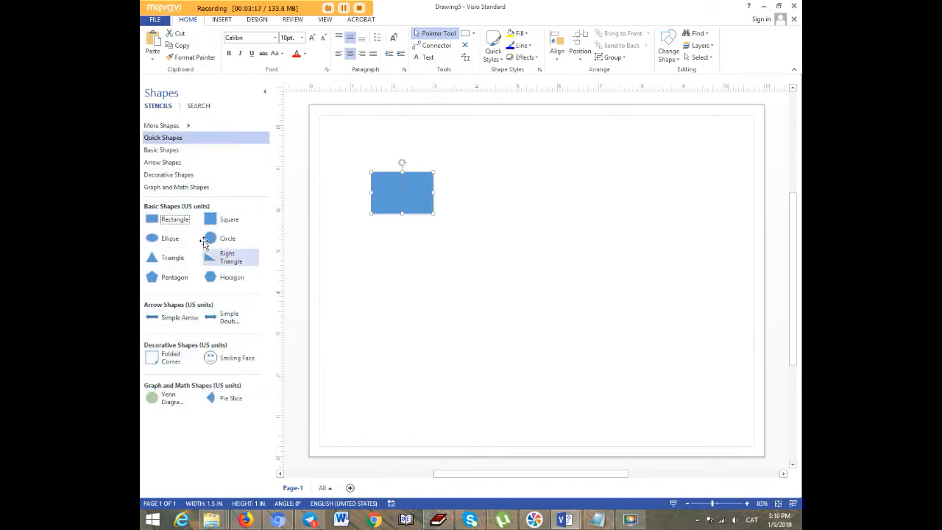
{"action": "left_click_drag", "start_coordinate": [215, 358], "coordinate": [467, 283]}
{"action": "left_click", "coordinate": [172, 151]}
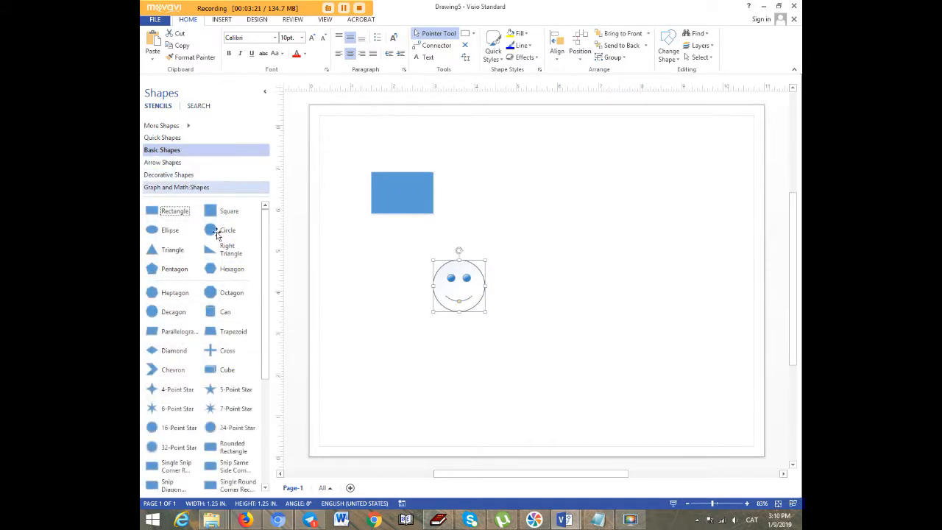
{"action": "left_click", "coordinate": [212, 163]}
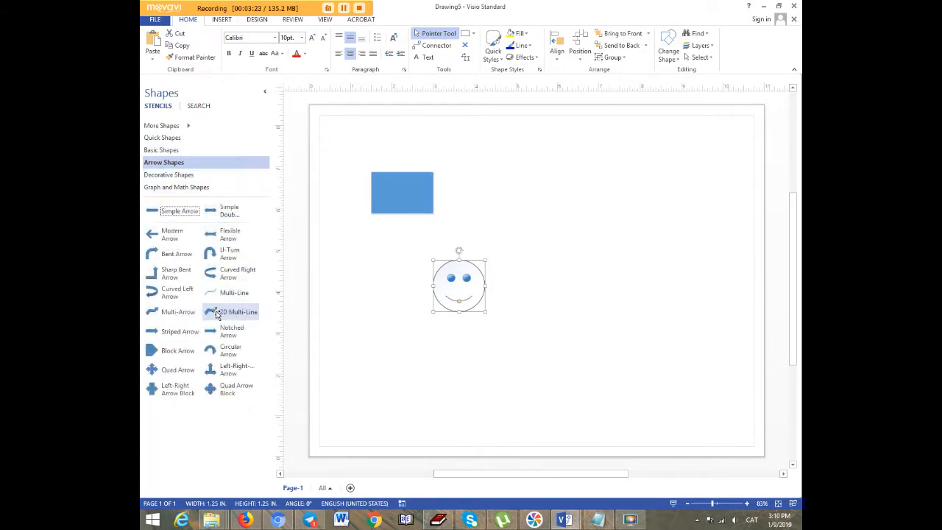
{"action": "left_click_drag", "start_coordinate": [223, 331], "coordinate": [527, 185]}
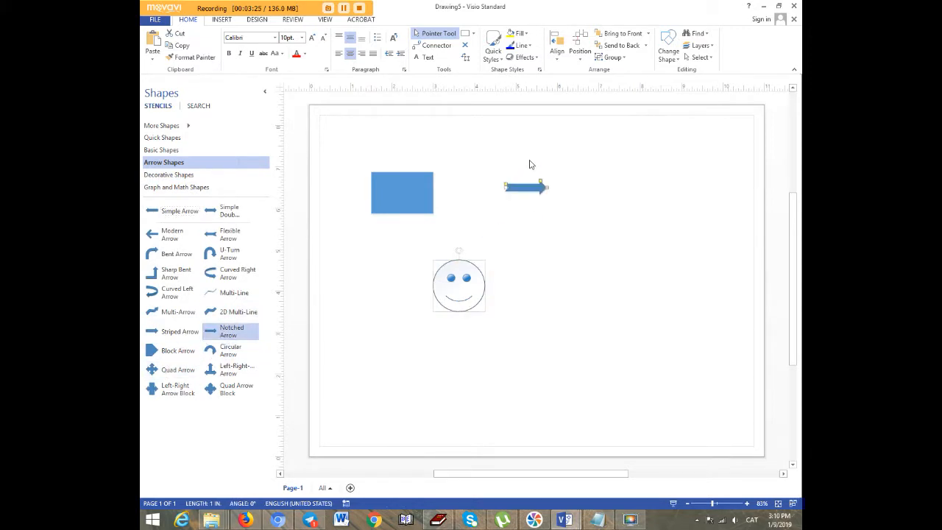
Add a Moon, Curved Up Ribbon, Lightning Bolt and Neutral Face from Decorative Shapes around the page.
{"action": "left_click", "coordinate": [173, 181]}
{"action": "left_click_drag", "start_coordinate": [280, 299], "coordinate": [391, 337]}
{"action": "left_click_drag", "start_coordinate": [230, 312], "coordinate": [557, 395]}
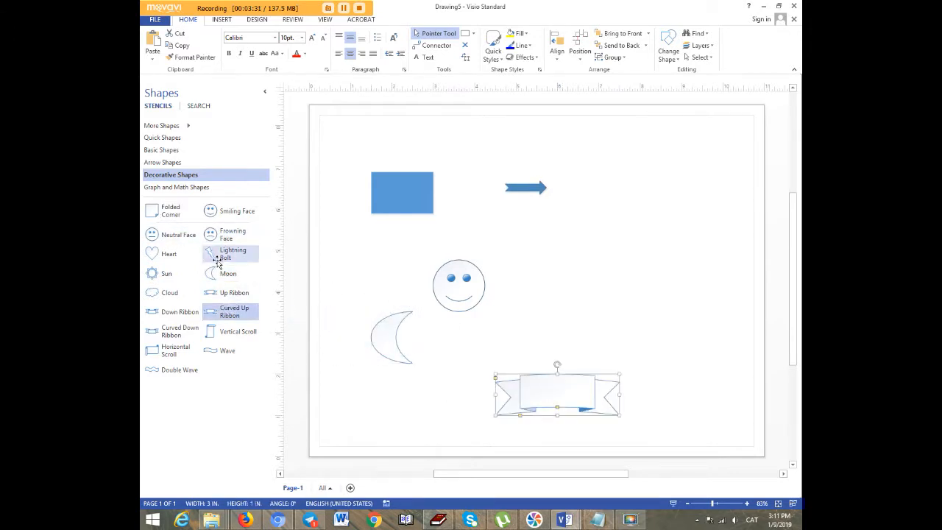
{"action": "left_click_drag", "start_coordinate": [218, 254], "coordinate": [615, 259]}
{"action": "left_click_drag", "start_coordinate": [170, 244], "coordinate": [552, 150]}
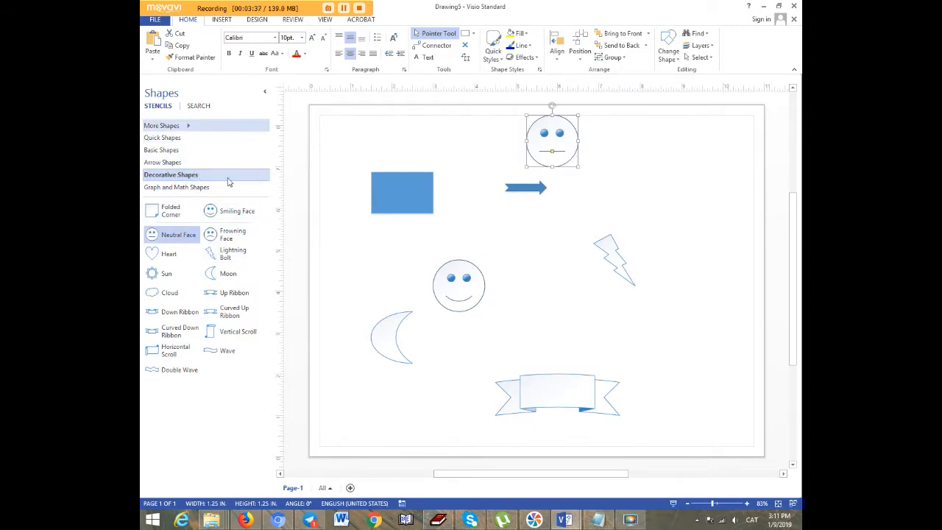
Browse the featured templates for new drawings, from Basic Diagram down to Directional Map 3D.
{"action": "left_click", "coordinate": [159, 21]}
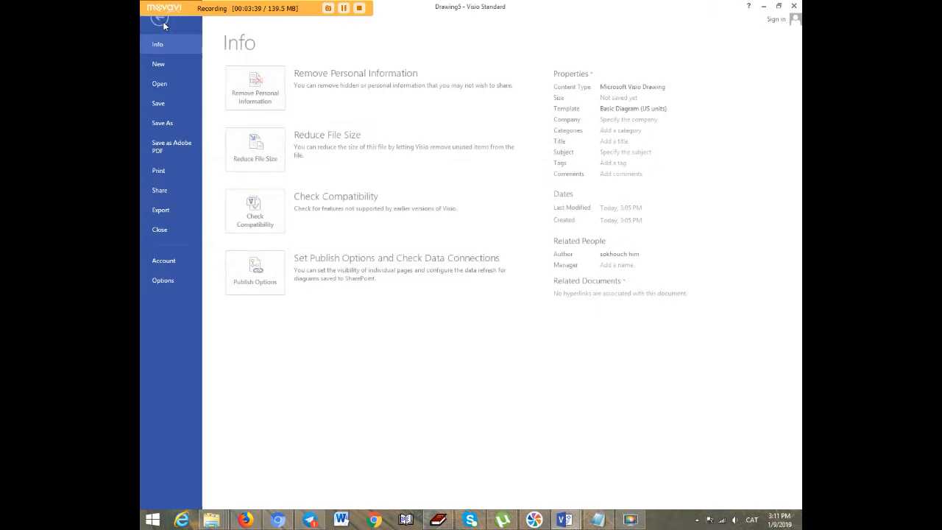
{"action": "left_click", "coordinate": [170, 68]}
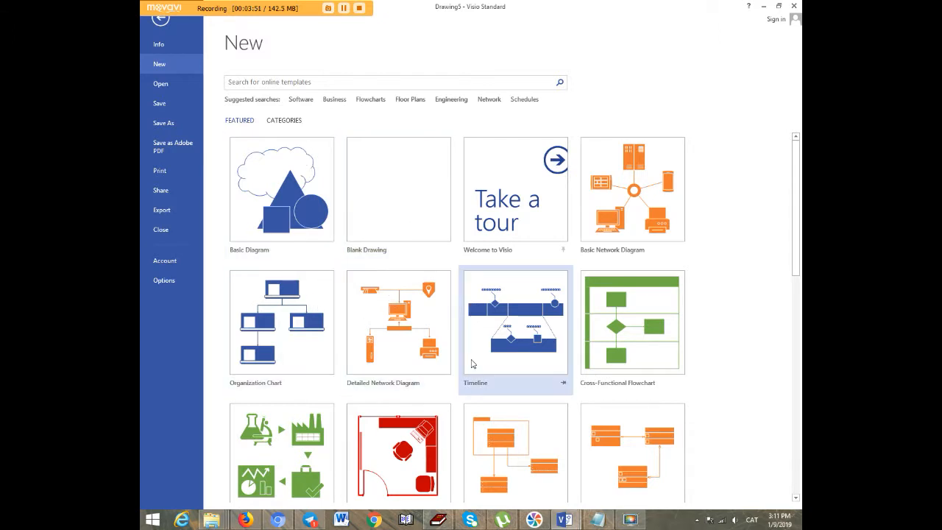
{"action": "scroll", "coordinate": [729, 372], "scroll_direction": "down", "scroll_amount": 1}
{"action": "scroll", "coordinate": [726, 368], "scroll_direction": "down", "scroll_amount": 2}
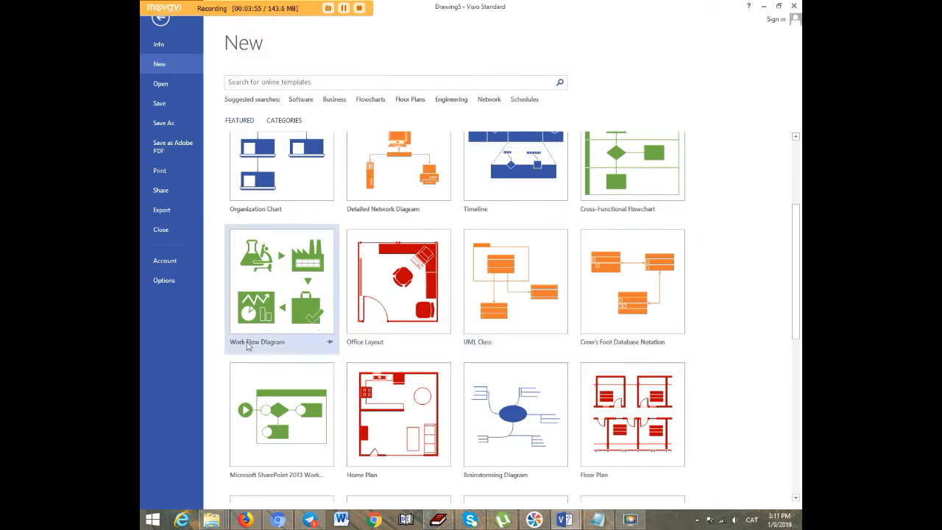
{"action": "scroll", "coordinate": [660, 364], "scroll_direction": "down", "scroll_amount": 2}
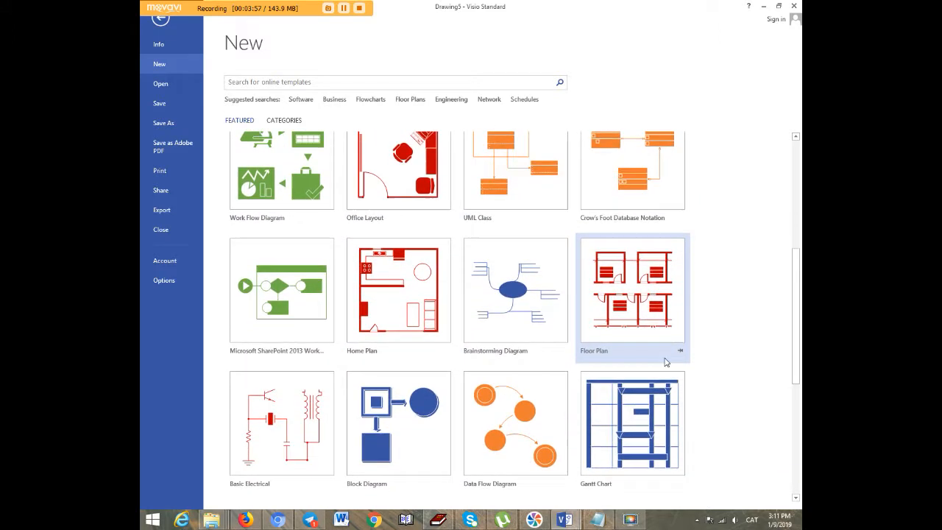
{"action": "scroll", "coordinate": [660, 364], "scroll_direction": "down", "scroll_amount": 1}
{"action": "scroll", "coordinate": [261, 416], "scroll_direction": "down", "scroll_amount": 1}
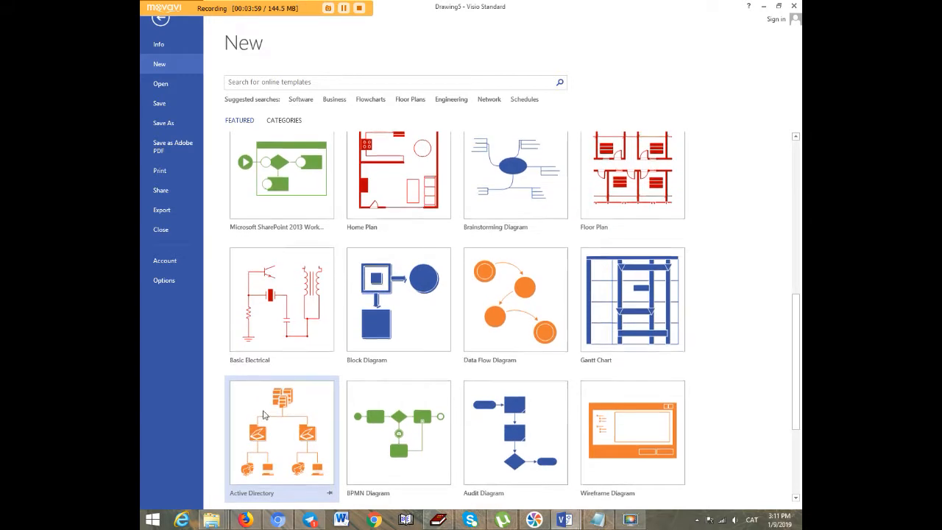
{"action": "scroll", "coordinate": [625, 402], "scroll_direction": "down", "scroll_amount": 3}
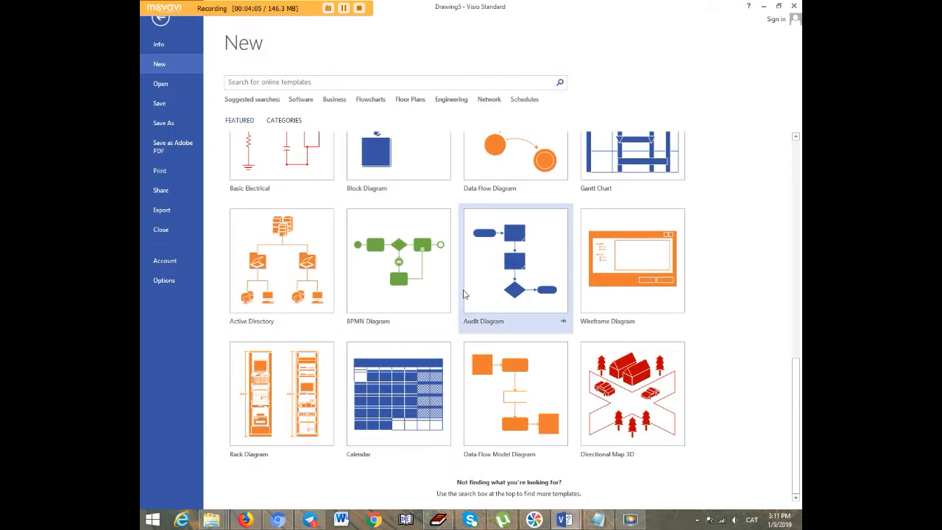
Create a new drawing from the Active Directory template and set its zoom to 100%.
{"action": "left_click", "coordinate": [293, 289]}
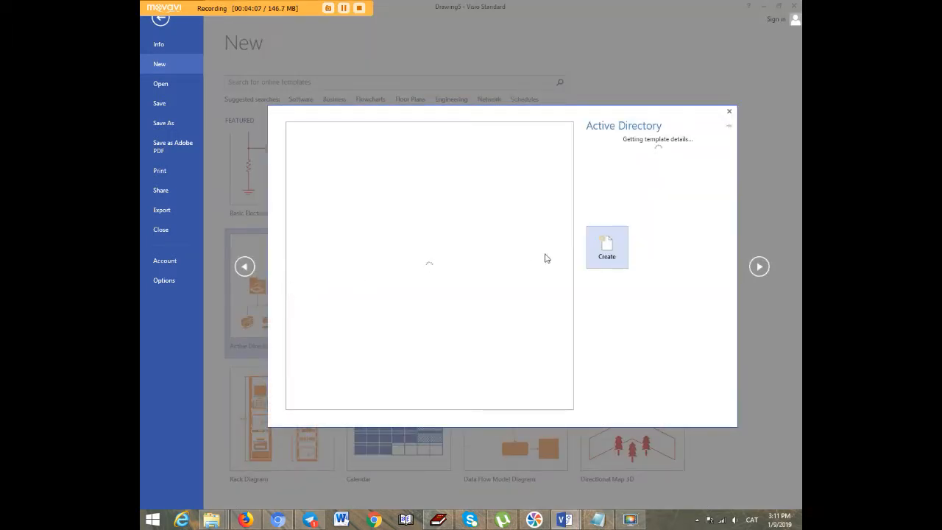
{"action": "left_click", "coordinate": [607, 252]}
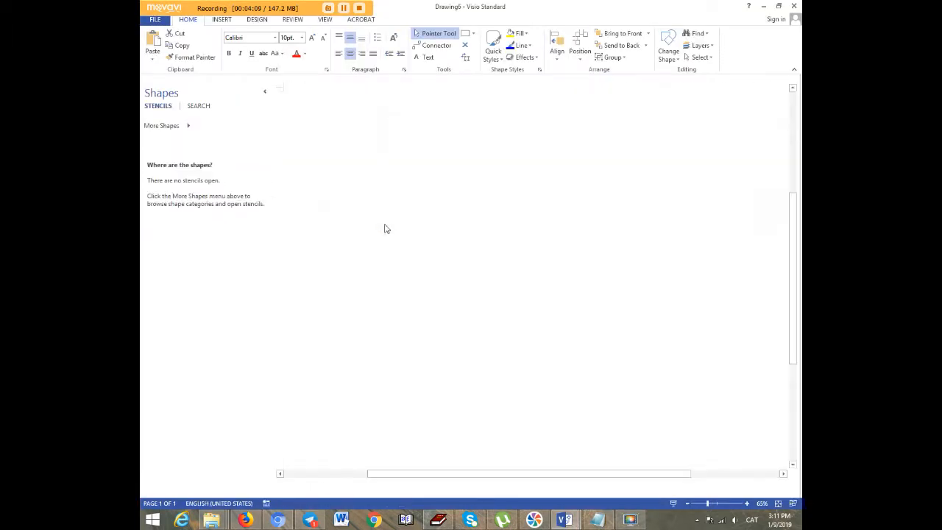
{"action": "left_click", "coordinate": [746, 504]}
{"action": "left_click", "coordinate": [747, 503]}
{"action": "scroll", "coordinate": [526, 277], "scroll_direction": "up", "scroll_amount": 3}
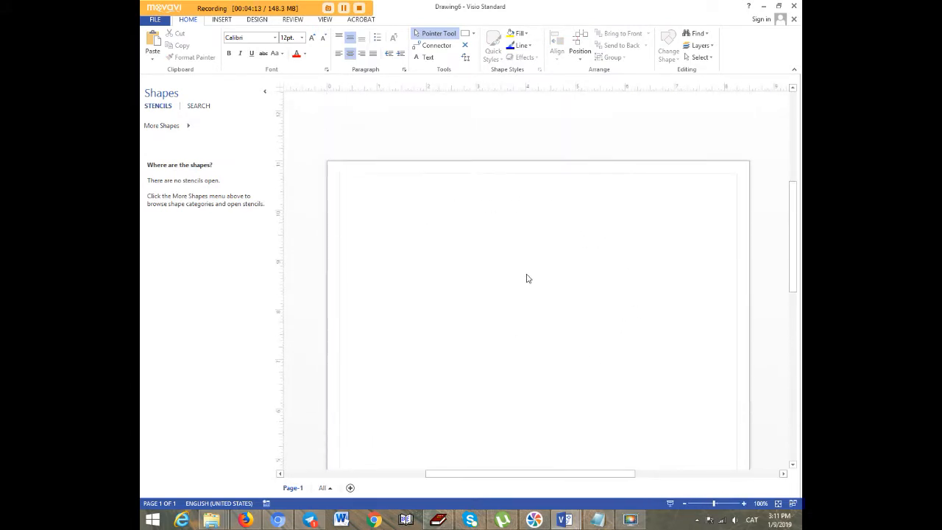
Open the Computers and Monitors stencil from the Network category for the new drawing.
{"action": "left_click", "coordinate": [178, 127]}
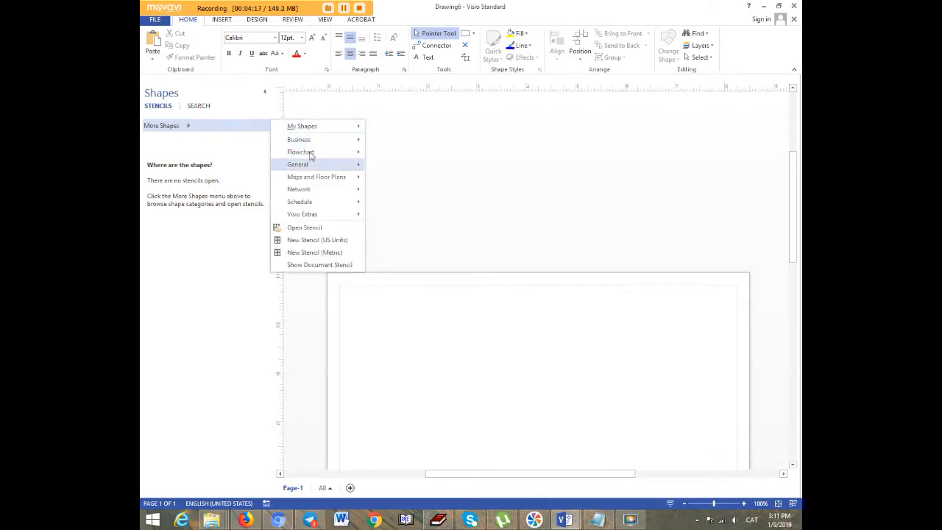
{"action": "mouse_move", "coordinate": [316, 142]}
{"action": "mouse_move", "coordinate": [306, 189]}
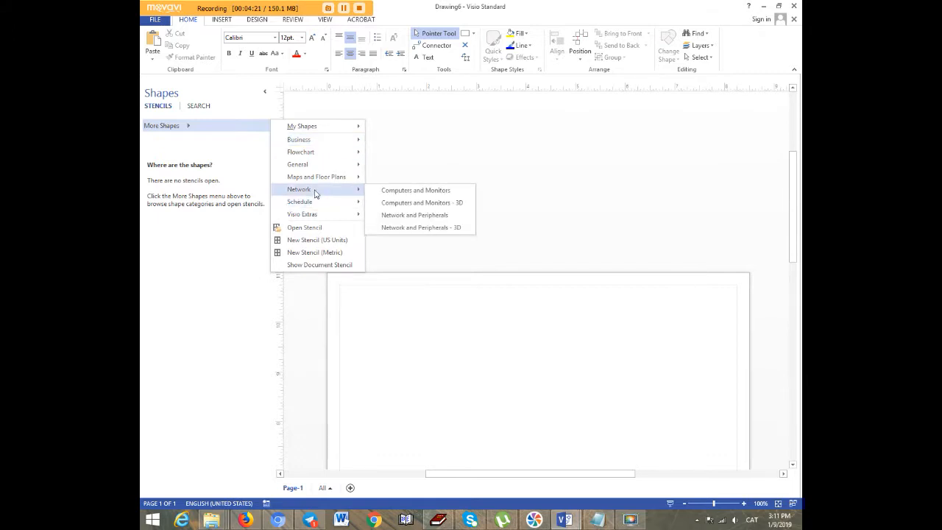
{"action": "left_click", "coordinate": [417, 192]}
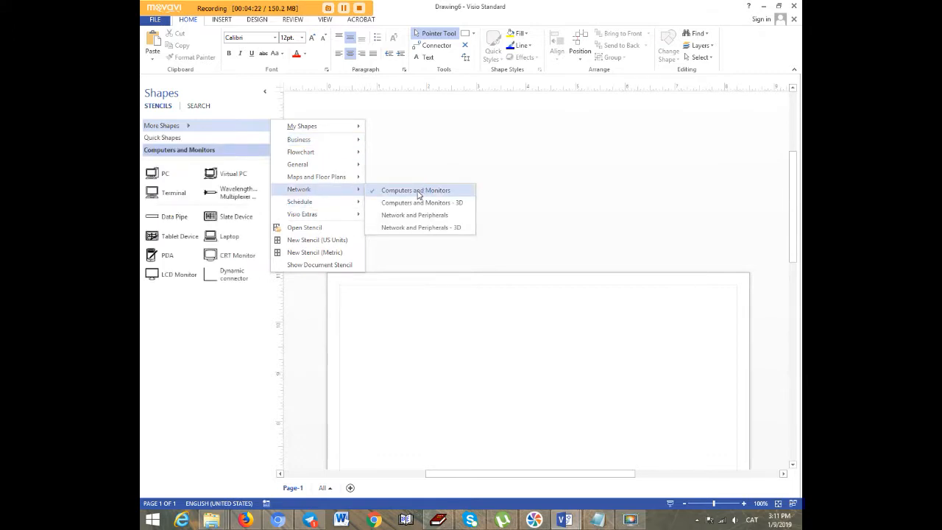
Place a Terminal, an LCD Monitor and a CRT Monitor on the upper part of the page.
{"action": "left_click", "coordinate": [169, 198]}
{"action": "left_click_drag", "start_coordinate": [162, 191], "coordinate": [433, 342]}
{"action": "left_click_drag", "start_coordinate": [168, 273], "coordinate": [596, 354]}
{"action": "left_click_drag", "start_coordinate": [243, 255], "coordinate": [551, 412]}
Connect the terminal to the CRT monitor and the CRT monitor to the LCD monitor with Dynamic connectors.
{"action": "left_click", "coordinate": [232, 276]}
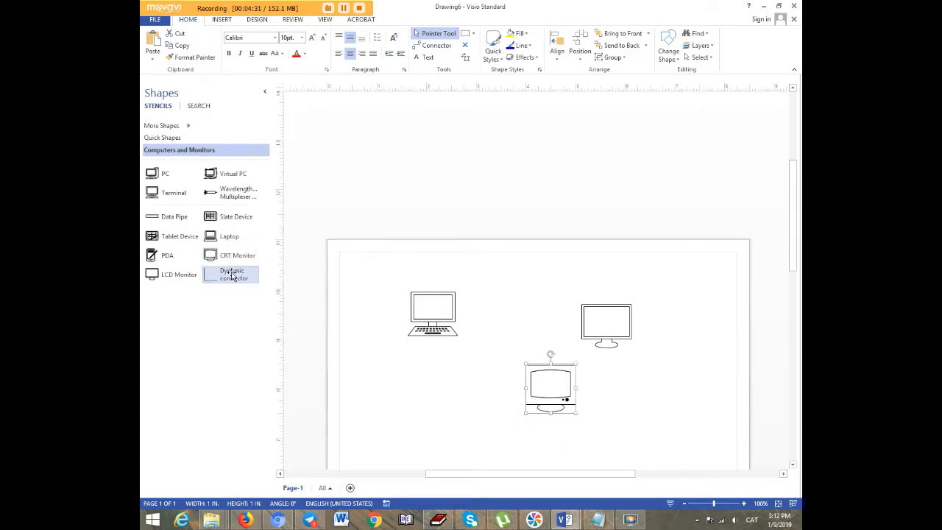
{"action": "left_click_drag", "start_coordinate": [436, 315], "coordinate": [484, 361]}
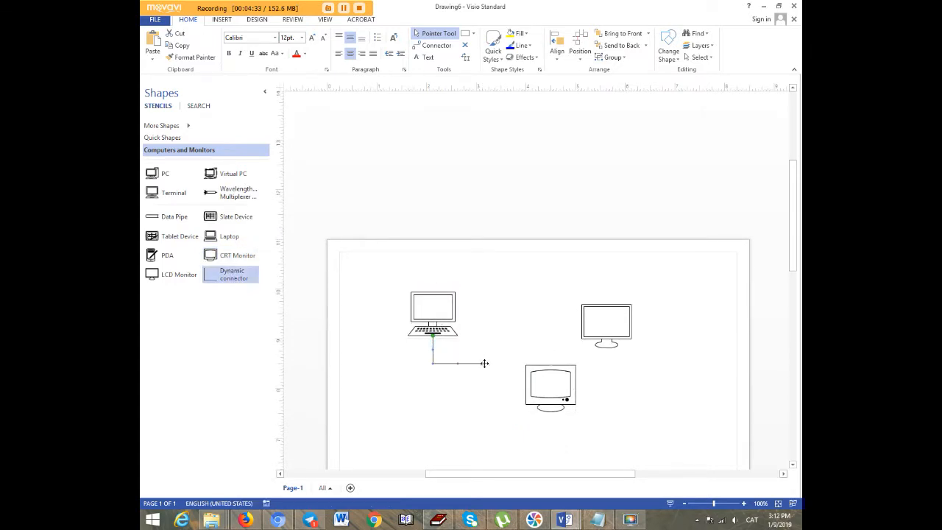
{"action": "left_click_drag", "start_coordinate": [525, 387], "coordinate": [525, 388]}
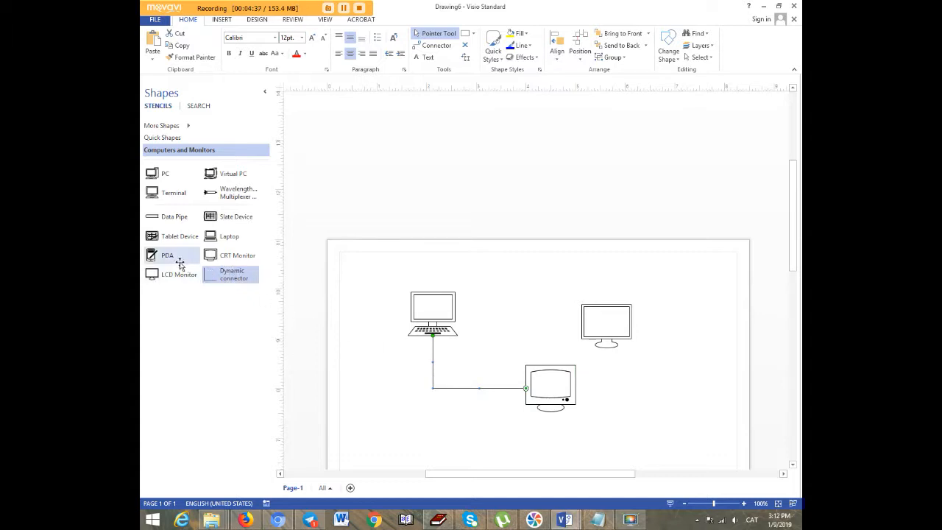
{"action": "left_click_drag", "start_coordinate": [225, 274], "coordinate": [599, 439]}
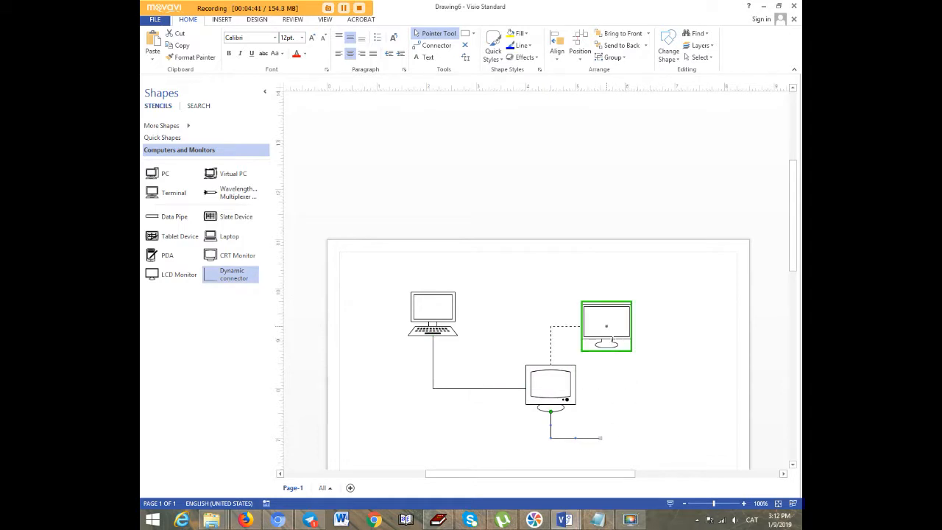
{"action": "left_click", "coordinate": [495, 271]}
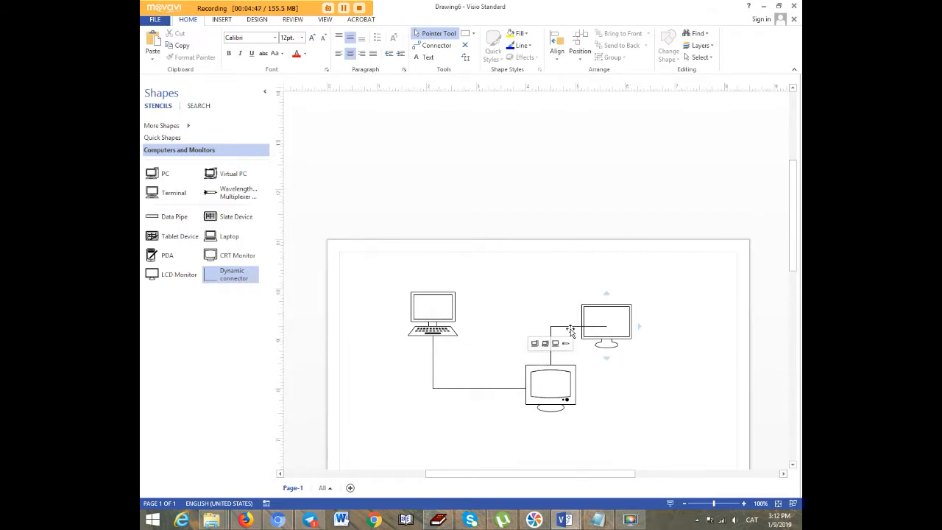
{"action": "left_click_drag", "start_coordinate": [570, 329], "coordinate": [606, 326]}
{"action": "left_click", "coordinate": [516, 359]}
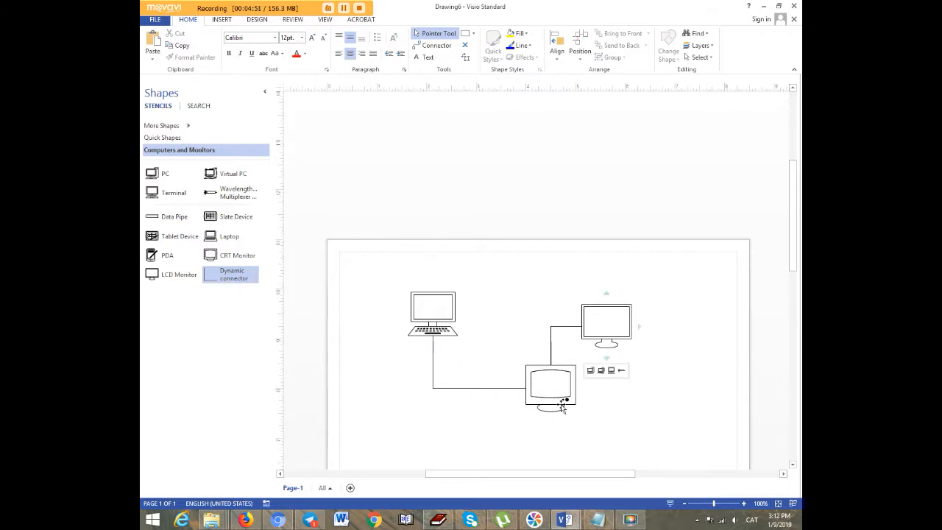
Open the Network and Peripherals stencil from the Network category.
{"action": "scroll", "coordinate": [516, 392], "scroll_direction": "down", "scroll_amount": 3}
{"action": "scroll", "coordinate": [483, 326], "scroll_direction": "up", "scroll_amount": 1}
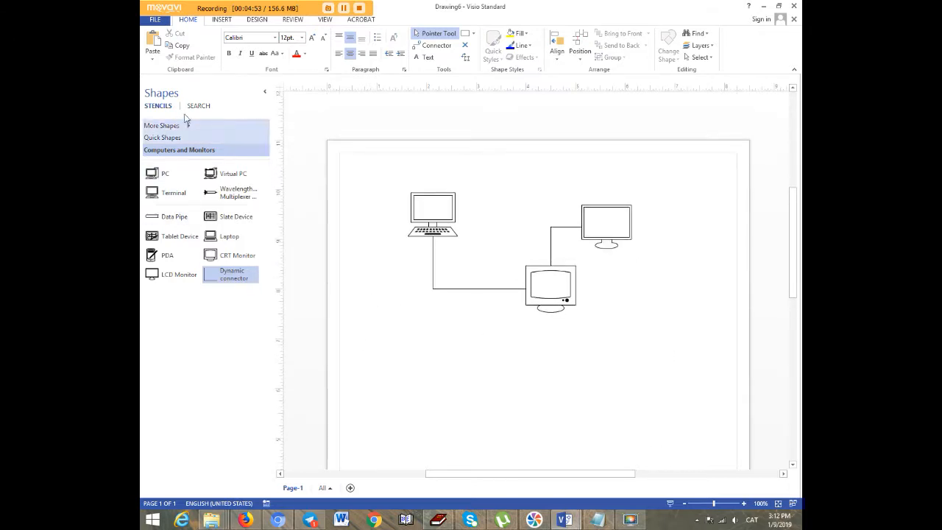
{"action": "left_click", "coordinate": [182, 138]}
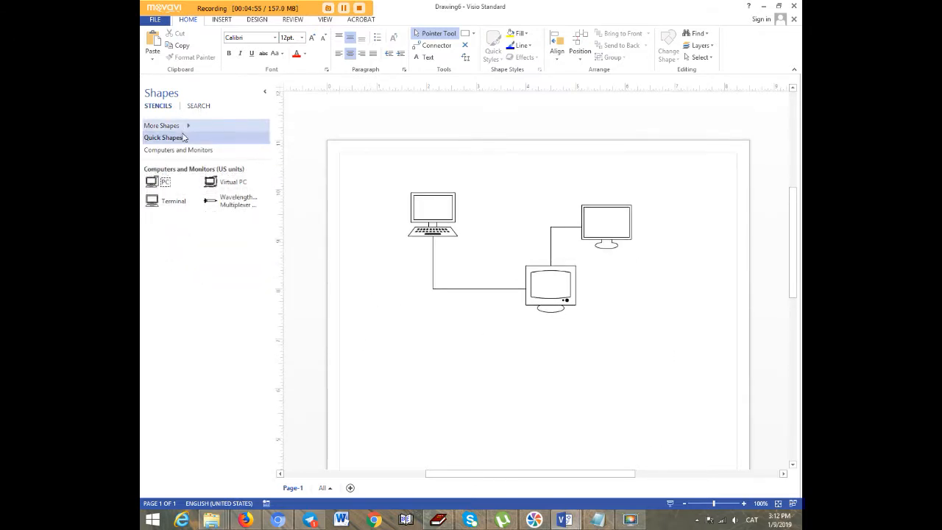
{"action": "left_click", "coordinate": [182, 151]}
{"action": "left_click", "coordinate": [188, 126]}
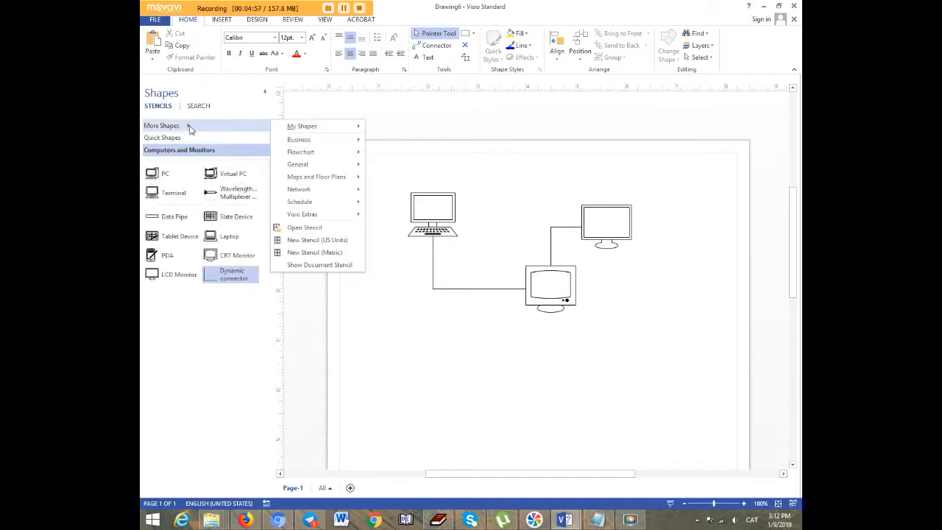
{"action": "mouse_move", "coordinate": [324, 189]}
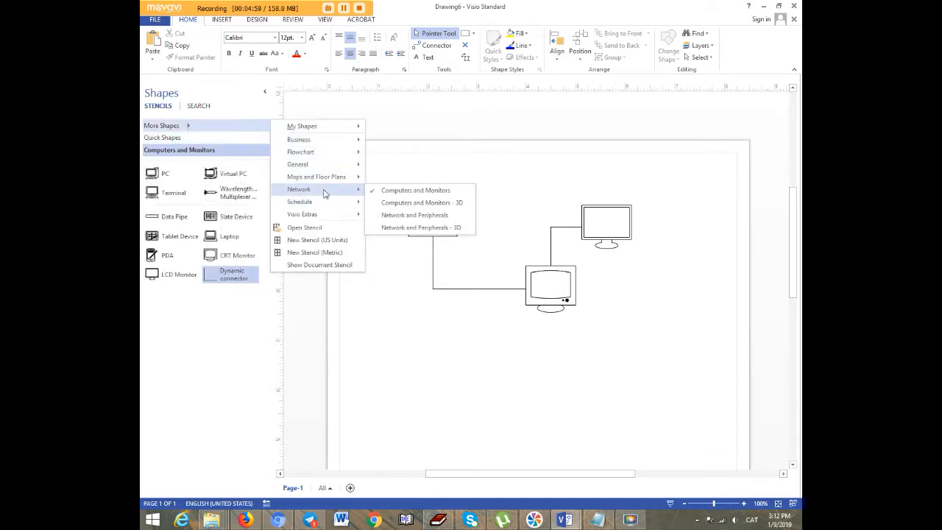
{"action": "left_click", "coordinate": [415, 216]}
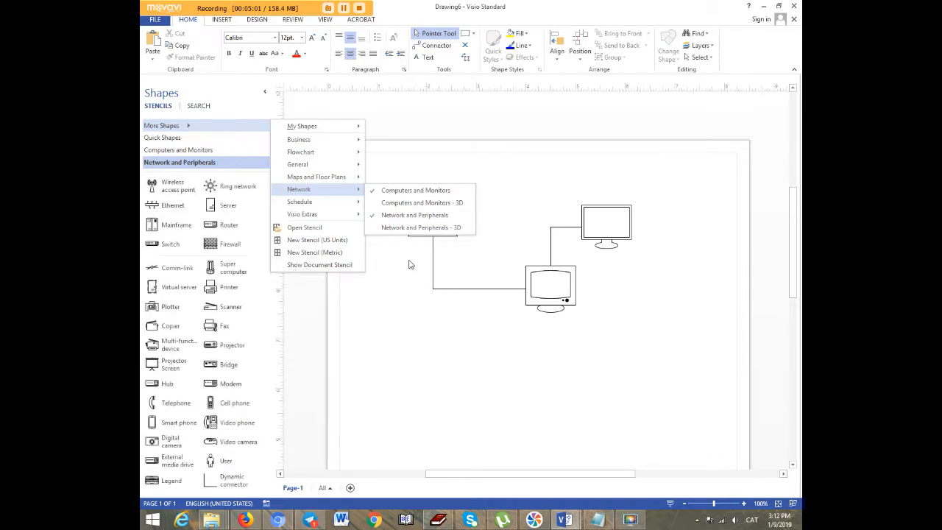
{"action": "key", "text": "Escape"}
{"action": "key", "text": "Escape"}
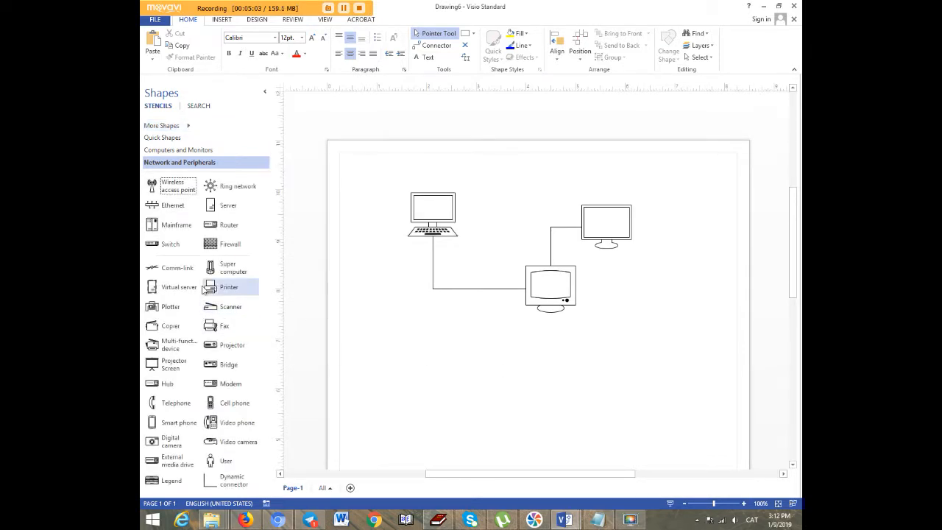
Add a Scanner, Fax, Router, Firewall and Server below the connected computers.
{"action": "left_click_drag", "start_coordinate": [227, 305], "coordinate": [597, 376]}
{"action": "left_click_drag", "start_coordinate": [221, 327], "coordinate": [520, 387]}
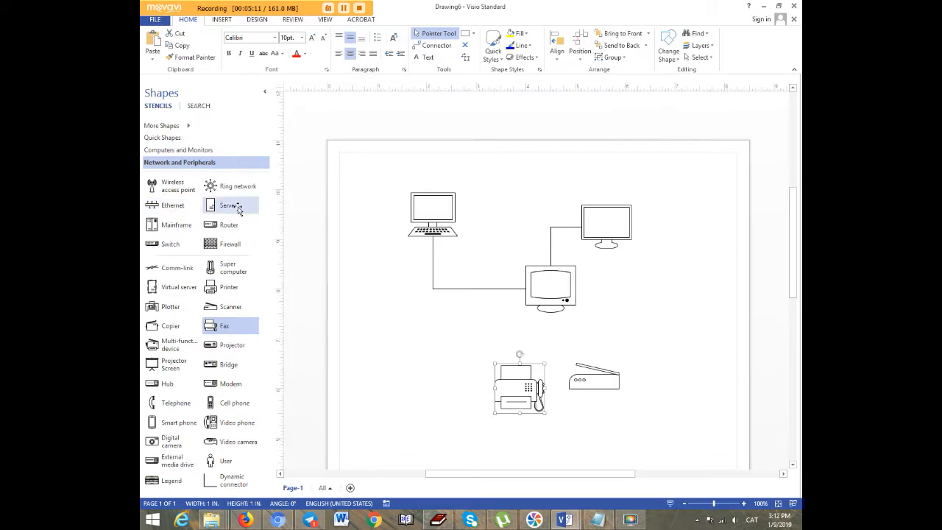
{"action": "left_click_drag", "start_coordinate": [229, 224], "coordinate": [420, 356]}
{"action": "left_click_drag", "start_coordinate": [227, 243], "coordinate": [429, 429]}
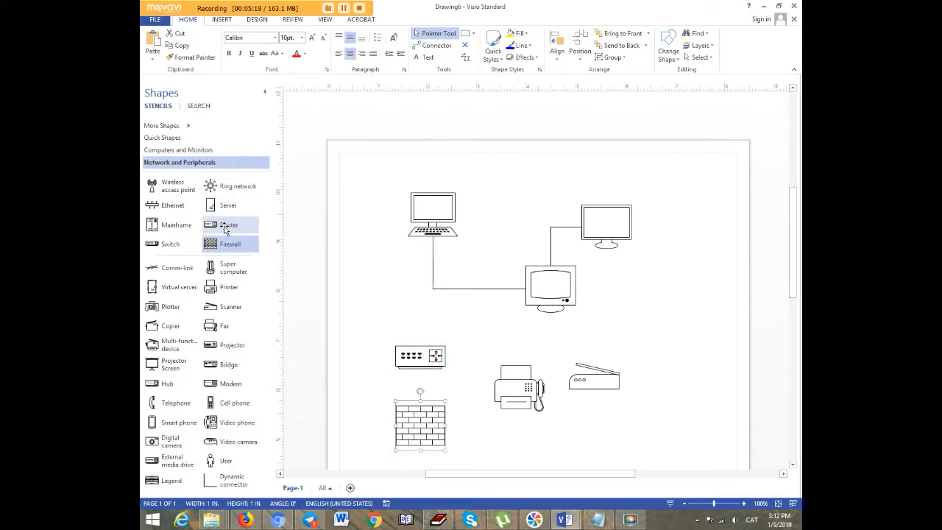
{"action": "left_click_drag", "start_coordinate": [223, 207], "coordinate": [364, 313]}
Use the Connector tool to link the router to the server, firewall, fax and scanner.
{"action": "left_click", "coordinate": [437, 45]}
{"action": "left_click_drag", "start_coordinate": [393, 312], "coordinate": [433, 327]}
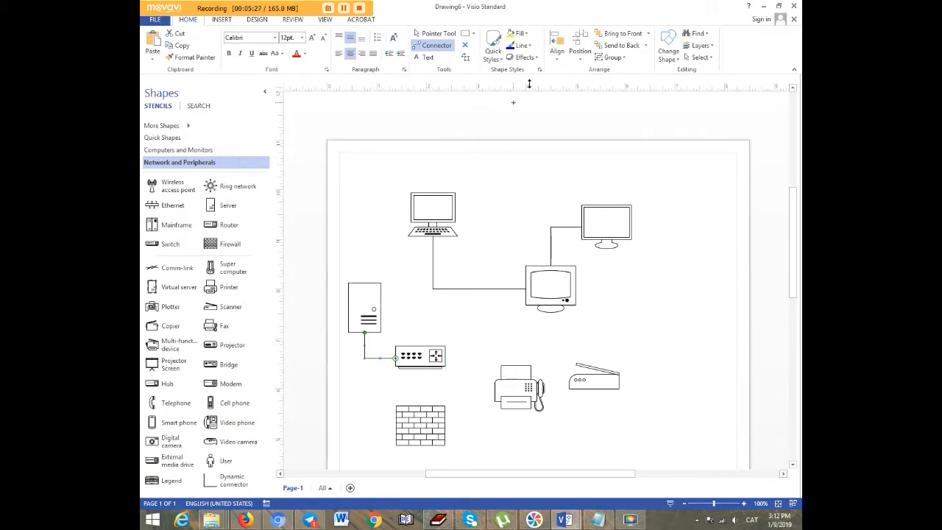
{"action": "left_click_drag", "start_coordinate": [419, 399], "coordinate": [420, 404]}
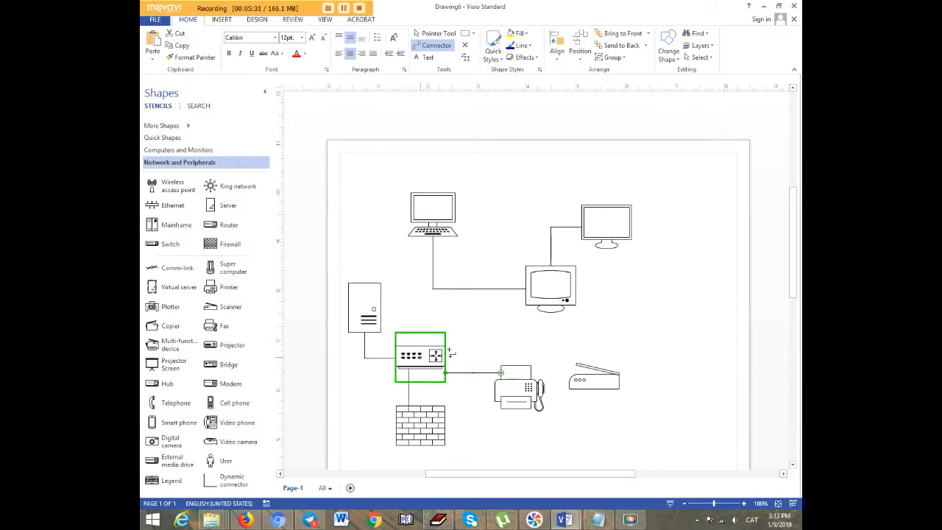
{"action": "left_click_drag", "start_coordinate": [446, 356], "coordinate": [595, 357]}
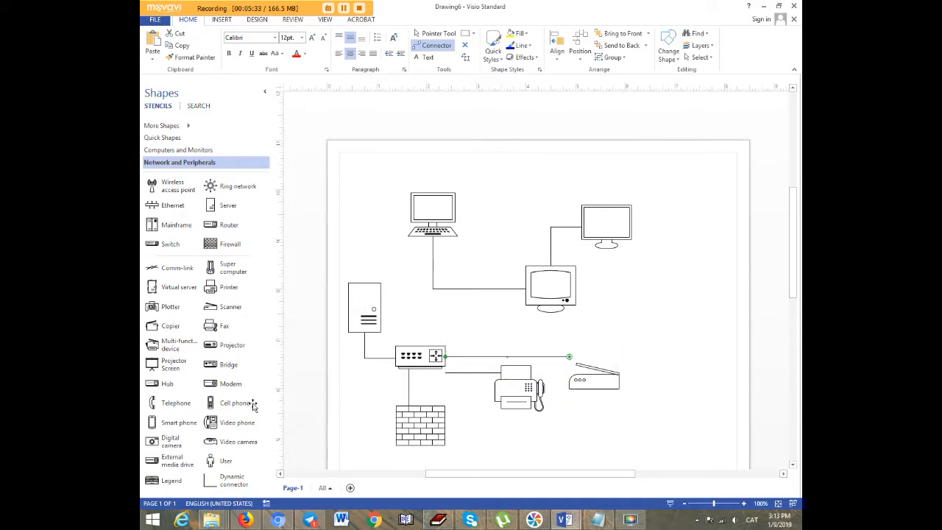
Add a Smart phone connected to the router, and a Super computer above it near the page's right edge.
{"action": "left_click_drag", "start_coordinate": [197, 429], "coordinate": [650, 326]}
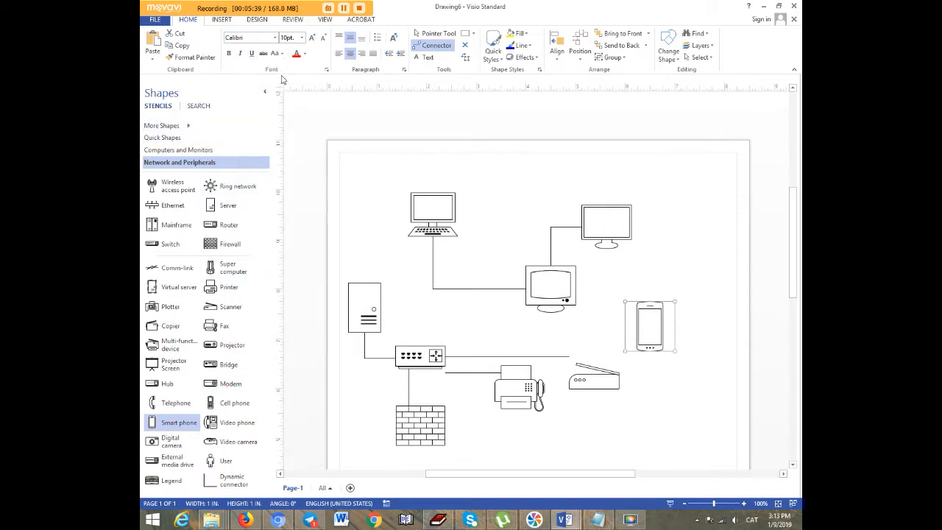
{"action": "left_click_drag", "start_coordinate": [622, 352], "coordinate": [476, 339]}
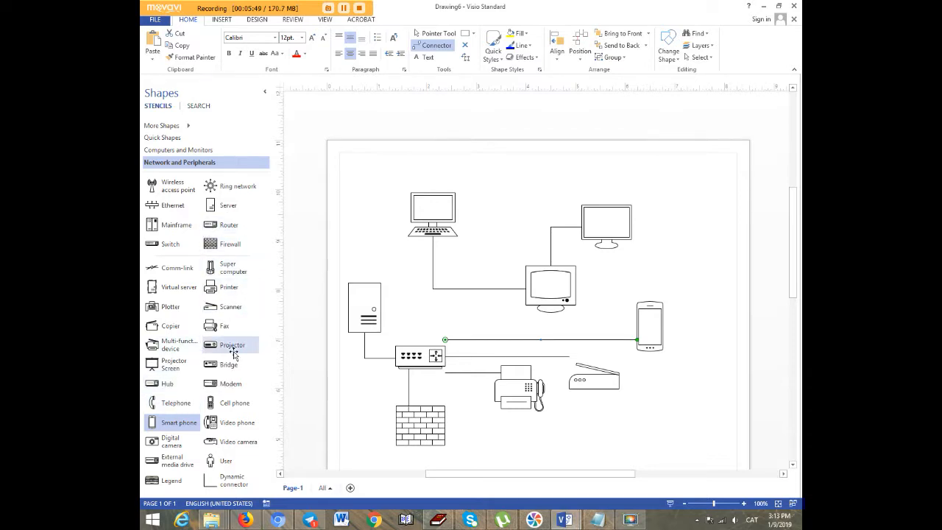
{"action": "scroll", "coordinate": [234, 375], "scroll_direction": "down", "scroll_amount": 3}
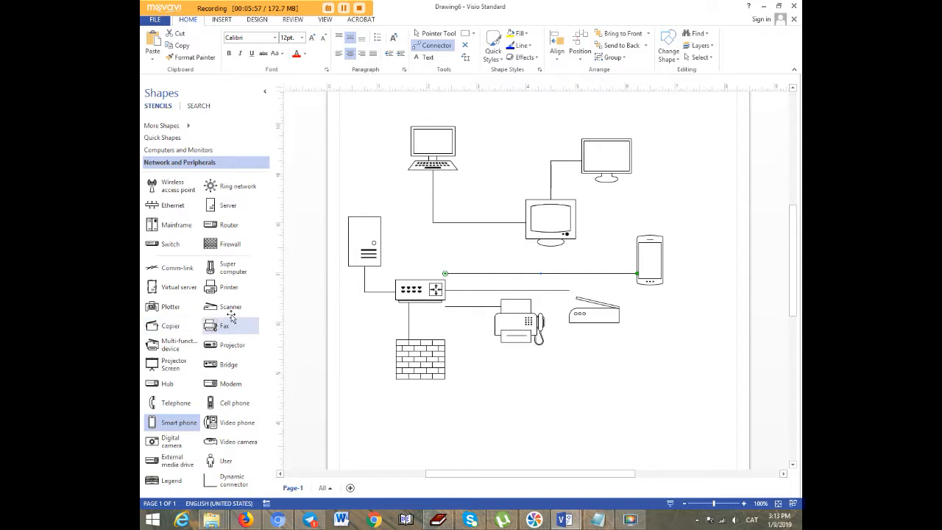
{"action": "left_click_drag", "start_coordinate": [228, 271], "coordinate": [700, 195]}
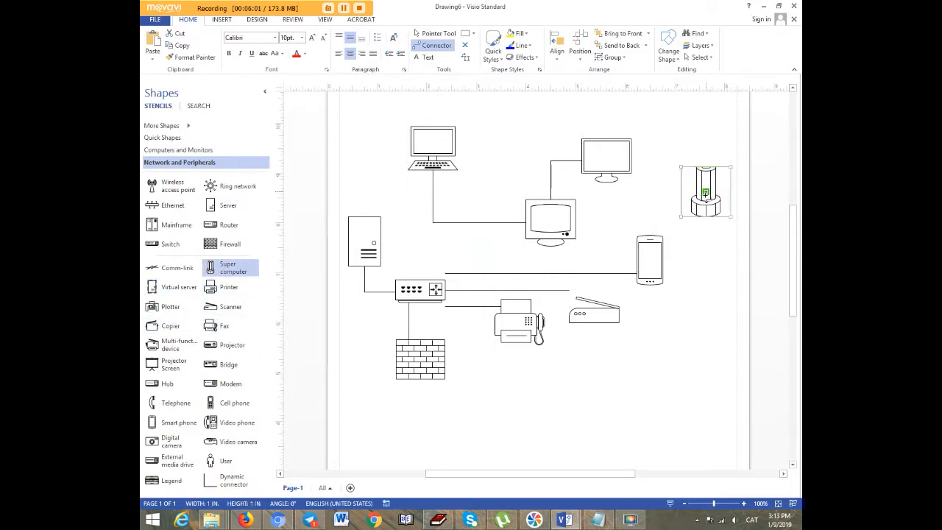
{"action": "left_click_drag", "start_coordinate": [706, 199], "coordinate": [698, 207]}
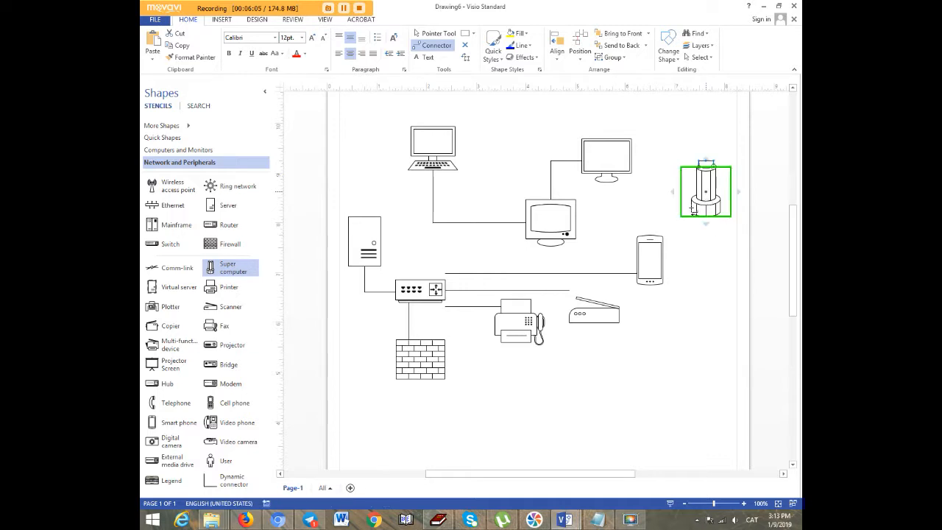
{"action": "left_click", "coordinate": [656, 211]}
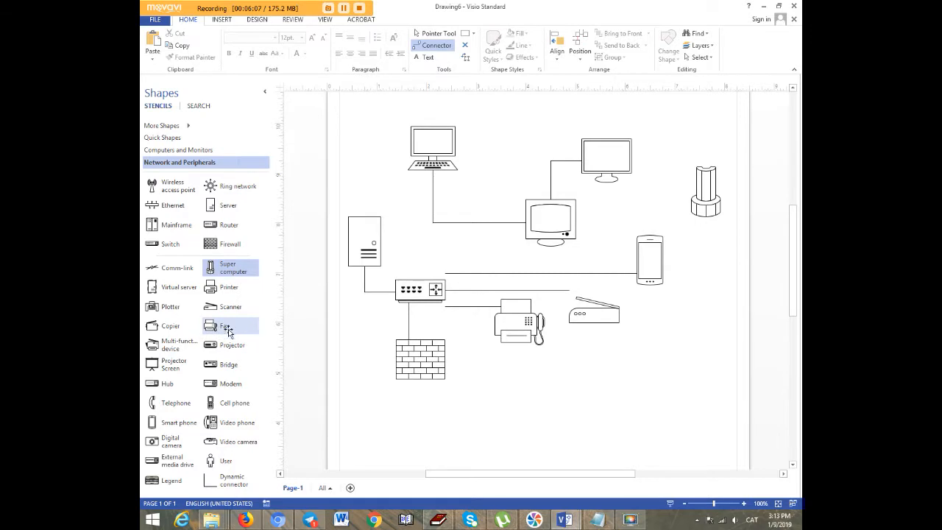
Add a second Fax, a Video phone and a Video camera to the lower page, plus a User beside the firewall.
{"action": "left_click_drag", "start_coordinate": [221, 333], "coordinate": [575, 385]}
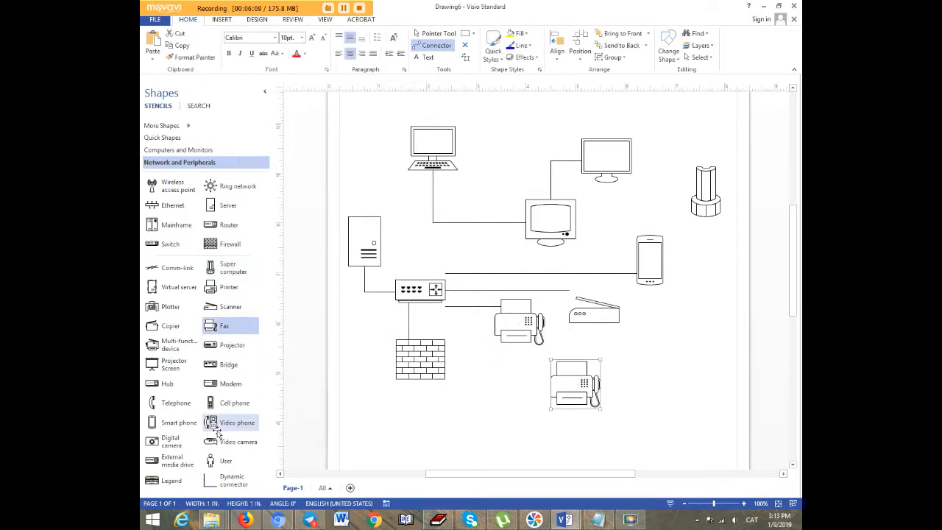
{"action": "left_click_drag", "start_coordinate": [212, 427], "coordinate": [476, 439]}
{"action": "left_click_drag", "start_coordinate": [258, 437], "coordinate": [655, 440]}
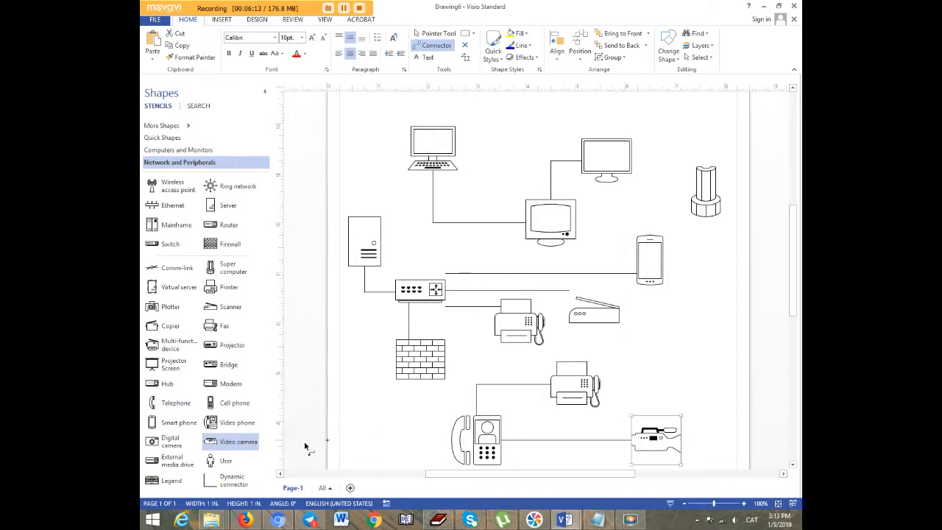
{"action": "left_click_drag", "start_coordinate": [221, 461], "coordinate": [365, 359]}
{"action": "left_click", "coordinate": [392, 430]}
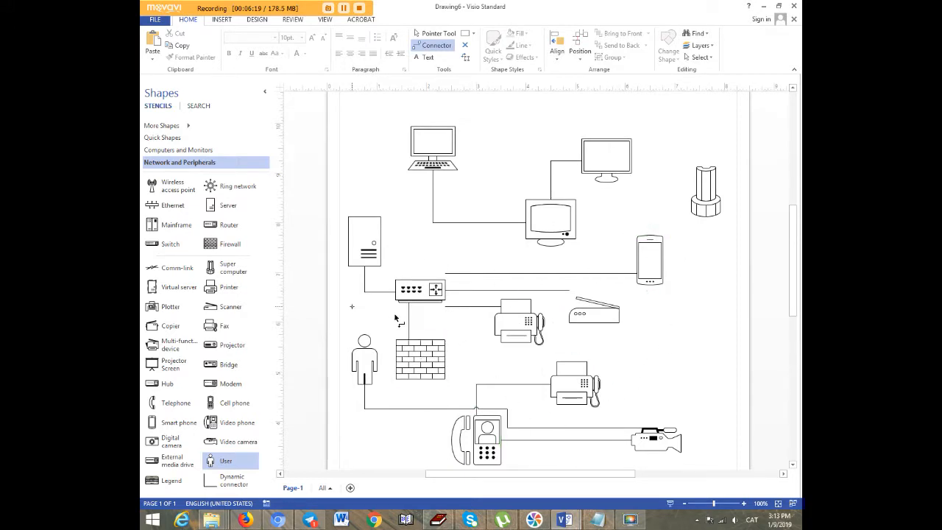
Connect the lower fax to the router and return to the Pointer Tool.
{"action": "left_click_drag", "start_coordinate": [578, 383], "coordinate": [434, 308]}
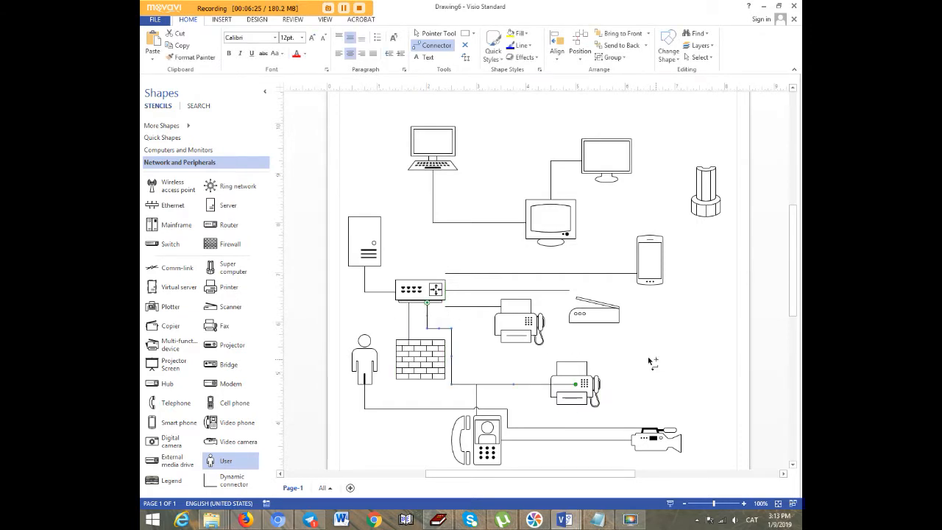
{"action": "left_click", "coordinate": [447, 45]}
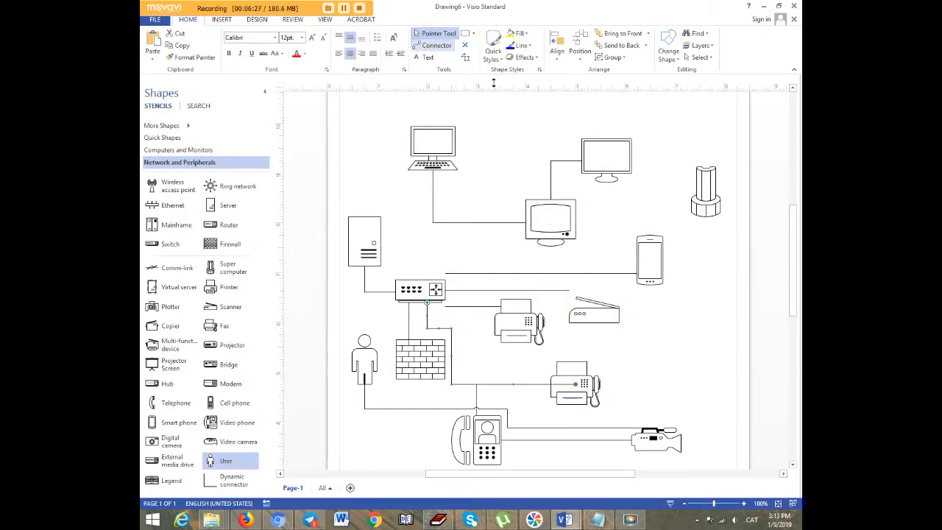
{"action": "scroll", "coordinate": [477, 240], "scroll_direction": "down", "scroll_amount": 3}
{"action": "scroll", "coordinate": [563, 275], "scroll_direction": "up", "scroll_amount": 5}
{"action": "scroll", "coordinate": [456, 228], "scroll_direction": "down", "scroll_amount": 4}
{"action": "scroll", "coordinate": [528, 326], "scroll_direction": "down", "scroll_amount": 3}
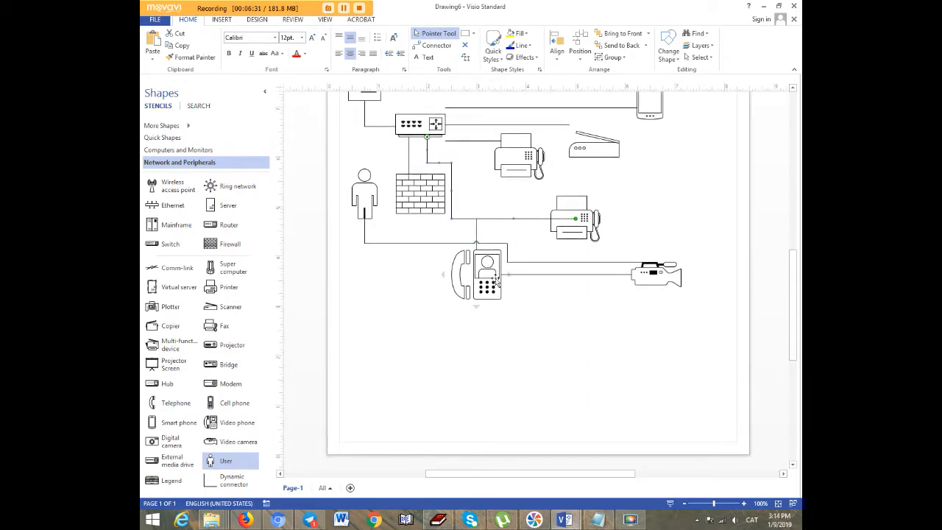
{"action": "scroll", "coordinate": [497, 279], "scroll_direction": "up", "scroll_amount": 3}
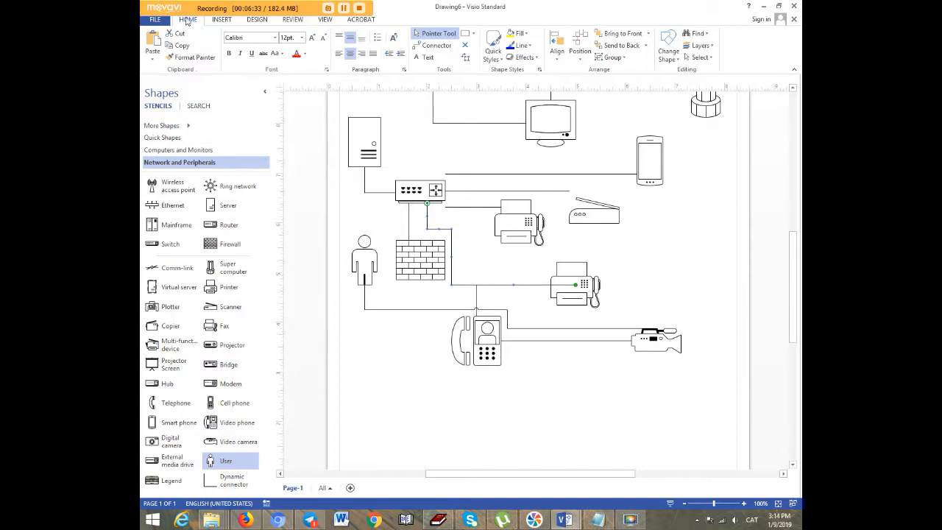
Look through the featured templates for another drawing, from Basic Diagram down to Brainstorming Diagram.
{"action": "left_click", "coordinate": [156, 20]}
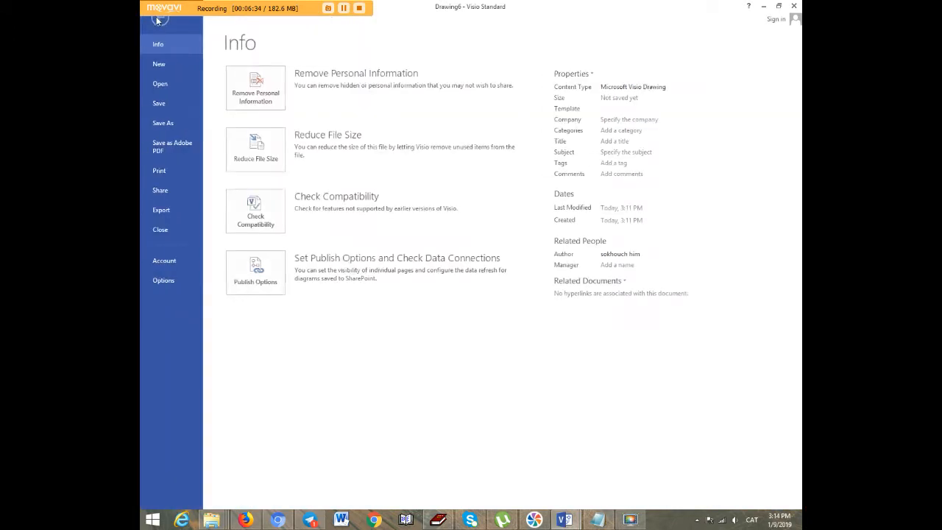
{"action": "left_click", "coordinate": [182, 64]}
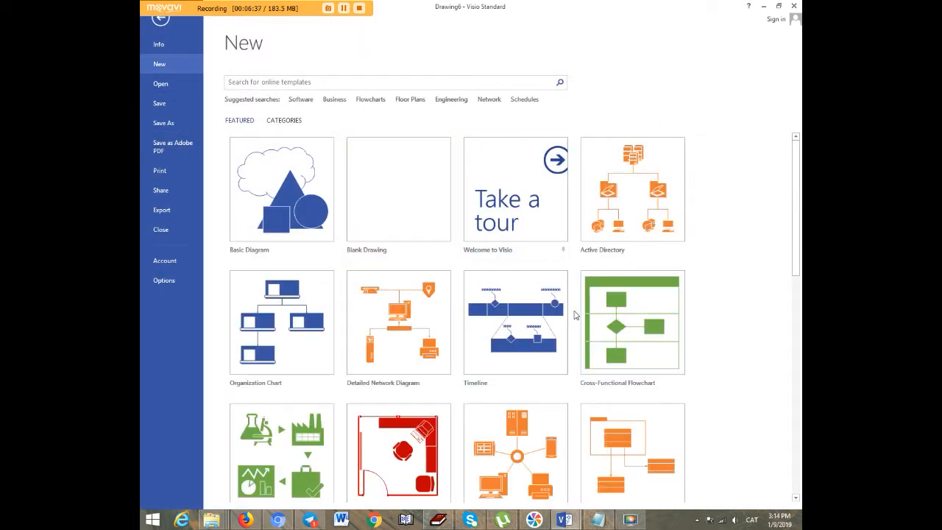
{"action": "scroll", "coordinate": [566, 302], "scroll_direction": "down", "scroll_amount": 1}
{"action": "scroll", "coordinate": [377, 314], "scroll_direction": "down", "scroll_amount": 3}
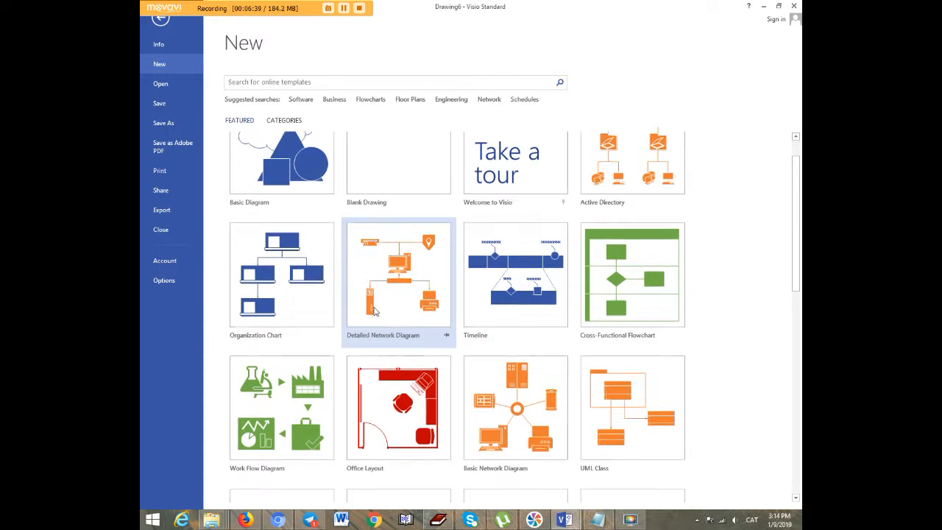
{"action": "scroll", "coordinate": [574, 357], "scroll_direction": "down", "scroll_amount": 5}
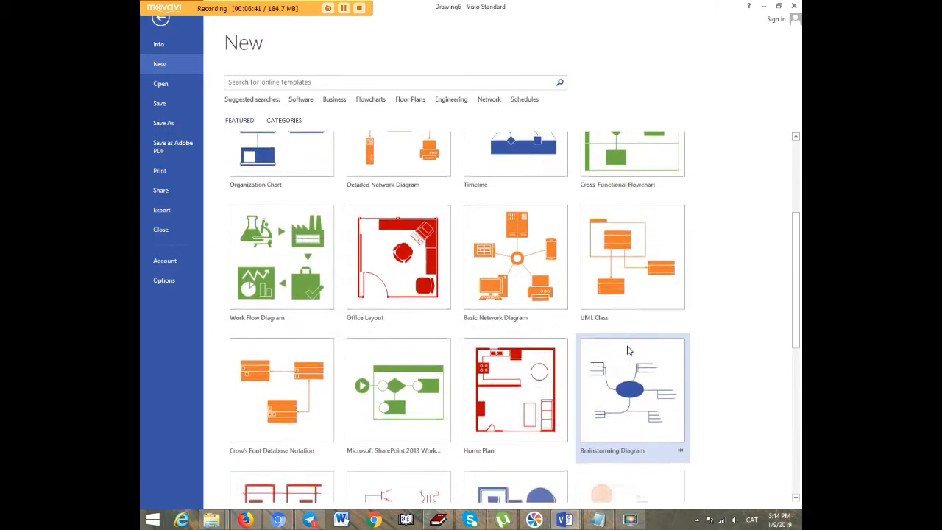
{"action": "scroll", "coordinate": [599, 367], "scroll_direction": "up", "scroll_amount": 8}
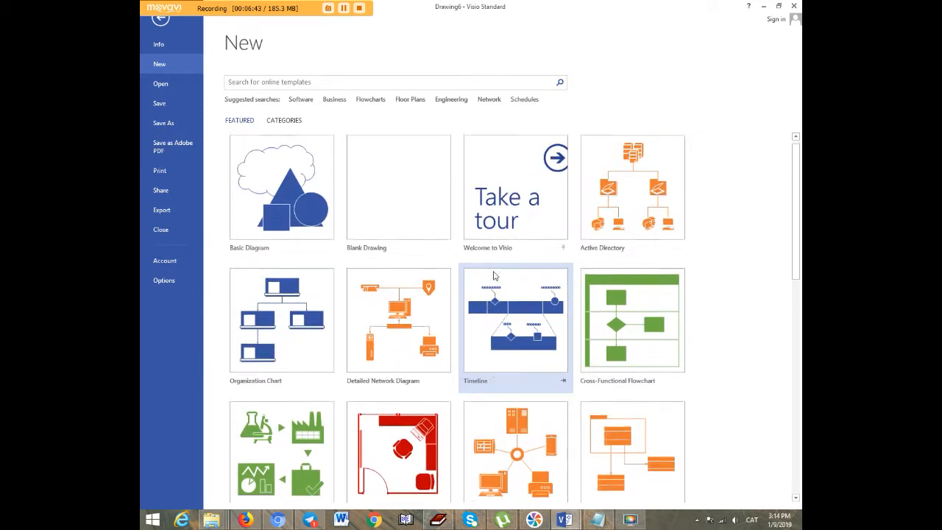
Create a new drawing from the featured Floor Plan template.
{"action": "scroll", "coordinate": [515, 295], "scroll_direction": "down", "scroll_amount": 6}
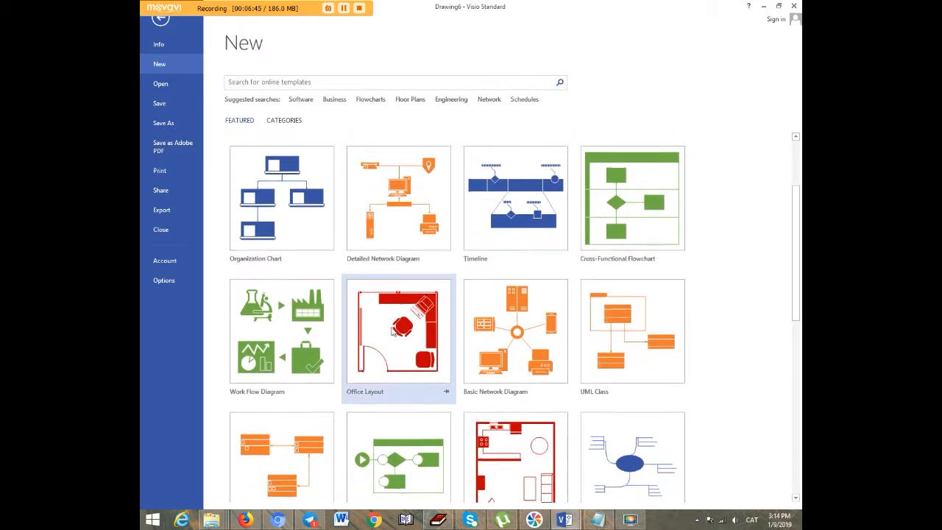
{"action": "scroll", "coordinate": [368, 368], "scroll_direction": "down", "scroll_amount": 8}
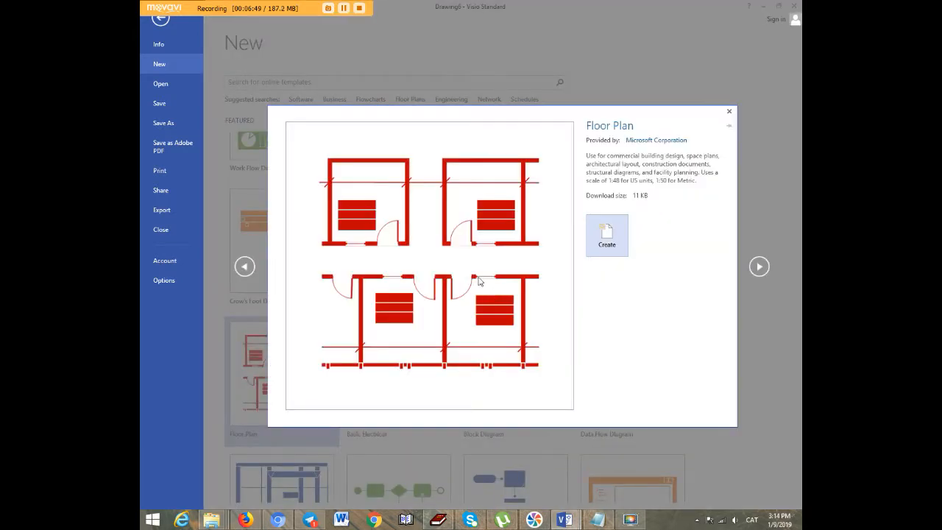
{"action": "left_click", "coordinate": [621, 235]}
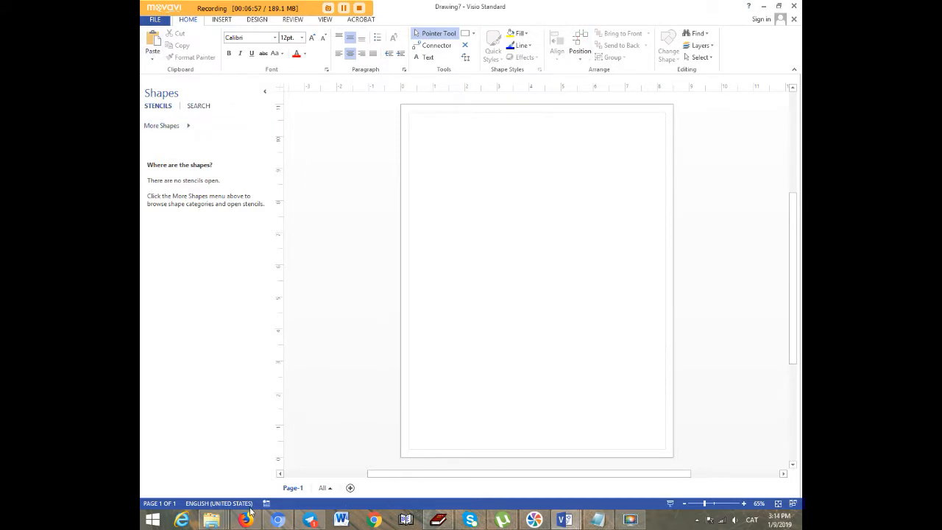
Look over the existing drawings Drawing1 and Drawing3.
{"action": "mouse_move", "coordinate": [564, 518]}
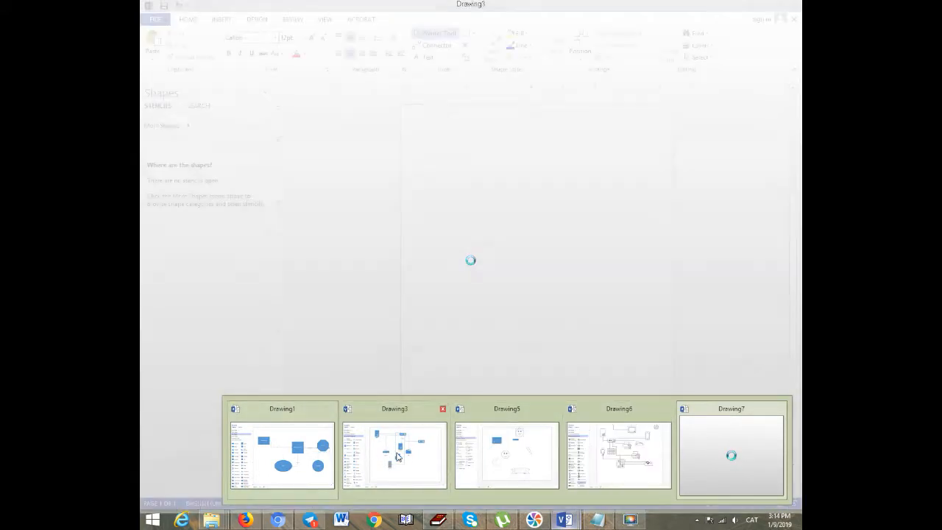
{"action": "left_click", "coordinate": [302, 452]}
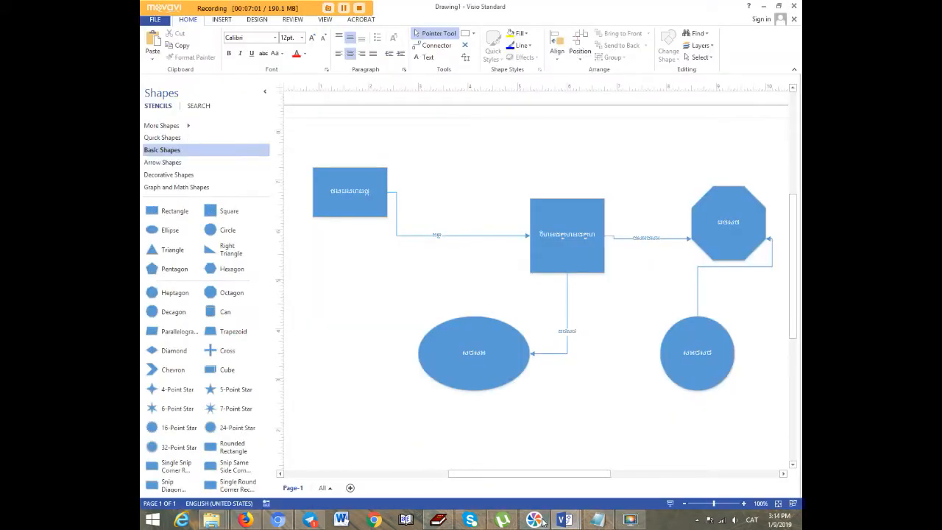
{"action": "mouse_move", "coordinate": [567, 521]}
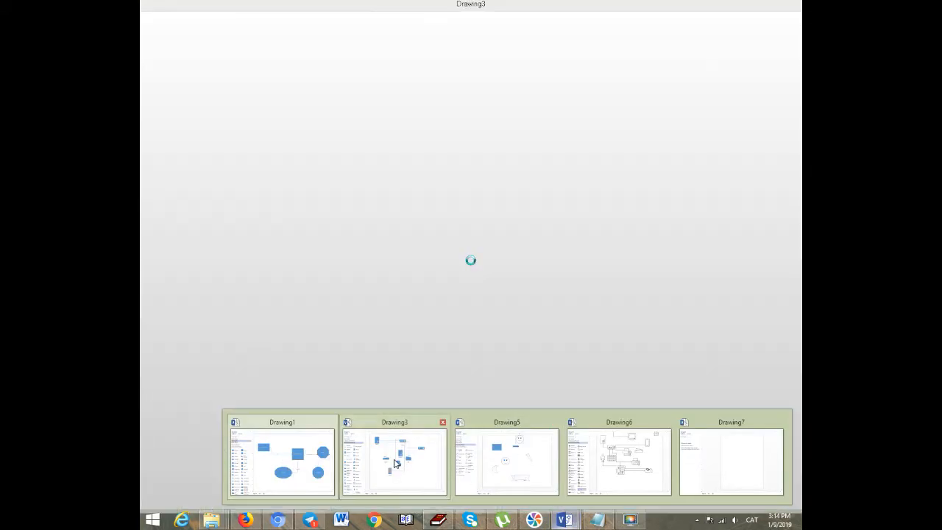
{"action": "left_click", "coordinate": [395, 463]}
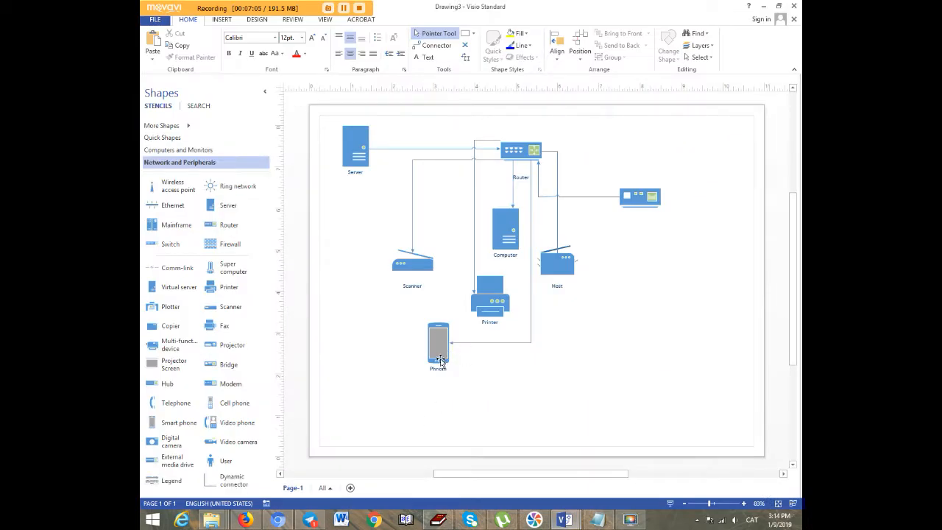
Return to Drawing1 and replace the text in the rectangle, square and octagon with new Khmer sample text.
{"action": "mouse_move", "coordinate": [565, 521]}
{"action": "key", "text": "alt+Tab"}
{"action": "double_click", "coordinate": [356, 194]}
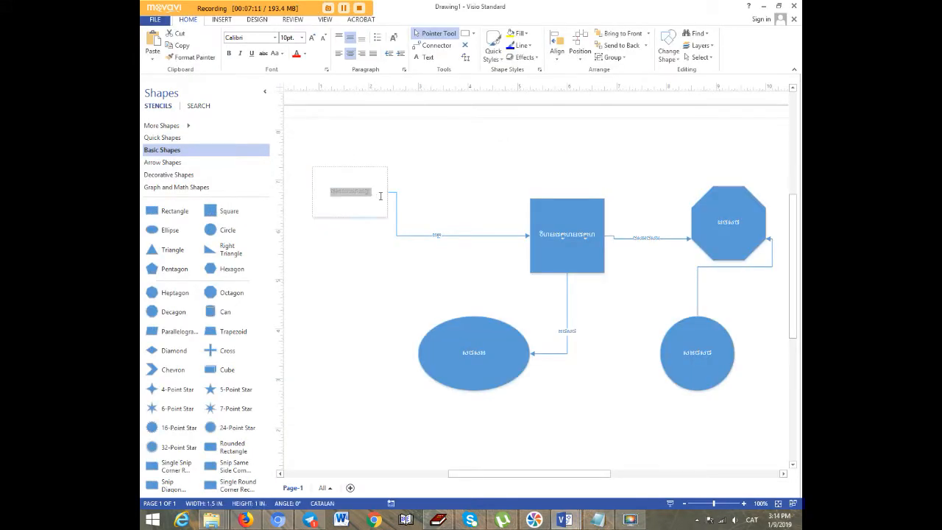
{"action": "type", "text": "សួស្តីសួស្តី"}
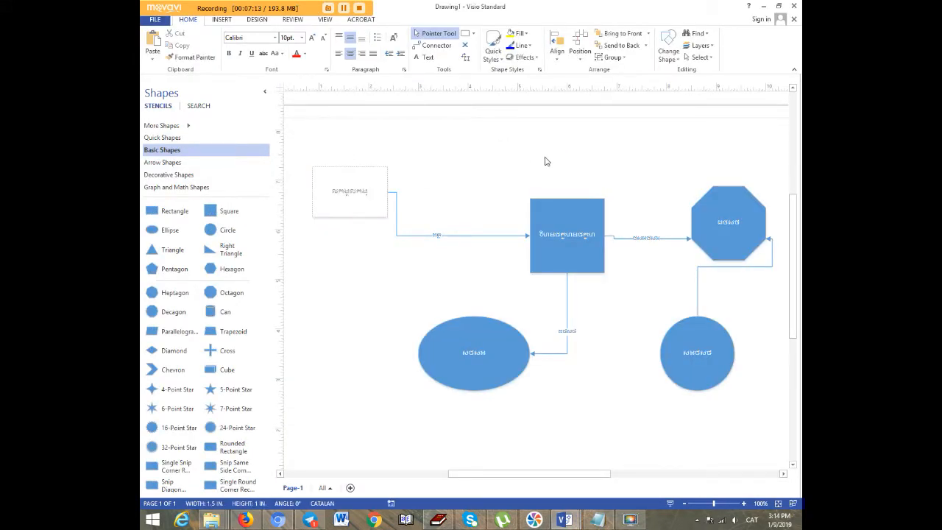
{"action": "double_click", "coordinate": [574, 236]}
{"action": "type", "text": "ធធធធធធធ"}
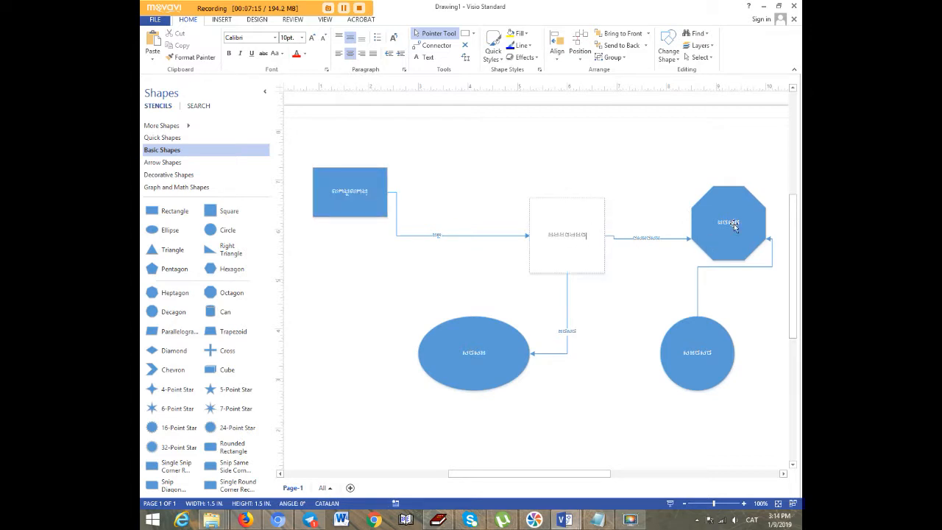
{"action": "double_click", "coordinate": [733, 226]}
{"action": "type", "text": "ចចចចច"}
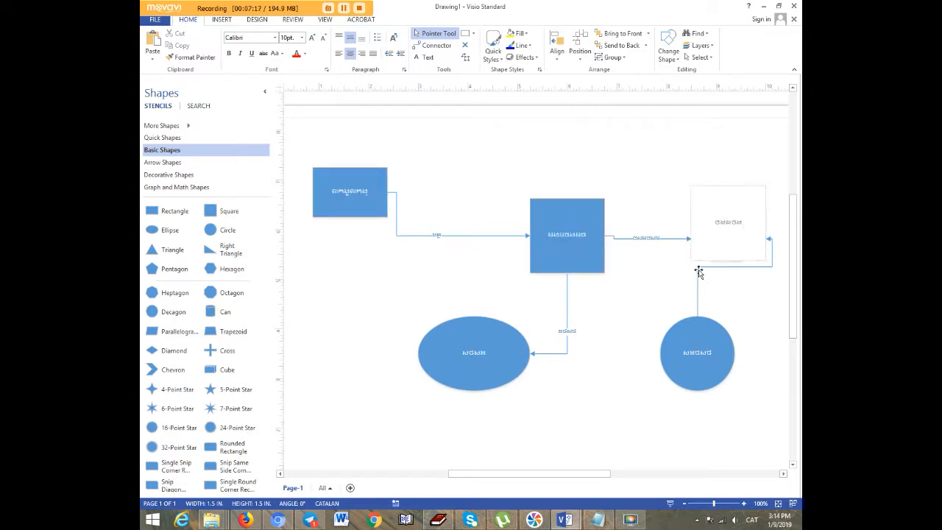
Label the circle-to-octagon connector and replace the text of the square-to-ellipse connector, circle and ellipse with Khmer sample text.
{"action": "left_click", "coordinate": [698, 273]}
{"action": "double_click", "coordinate": [566, 290]}
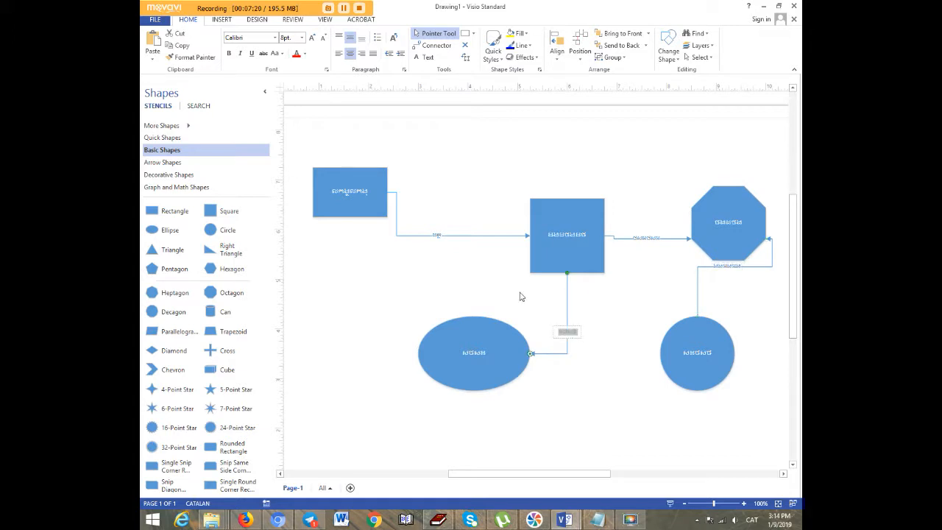
{"action": "double_click", "coordinate": [699, 368]}
{"action": "type", "text": "ចចចចច"}
{"action": "left_click", "coordinate": [466, 354]}
{"action": "double_click", "coordinate": [467, 354]}
{"action": "left_click", "coordinate": [615, 417]}
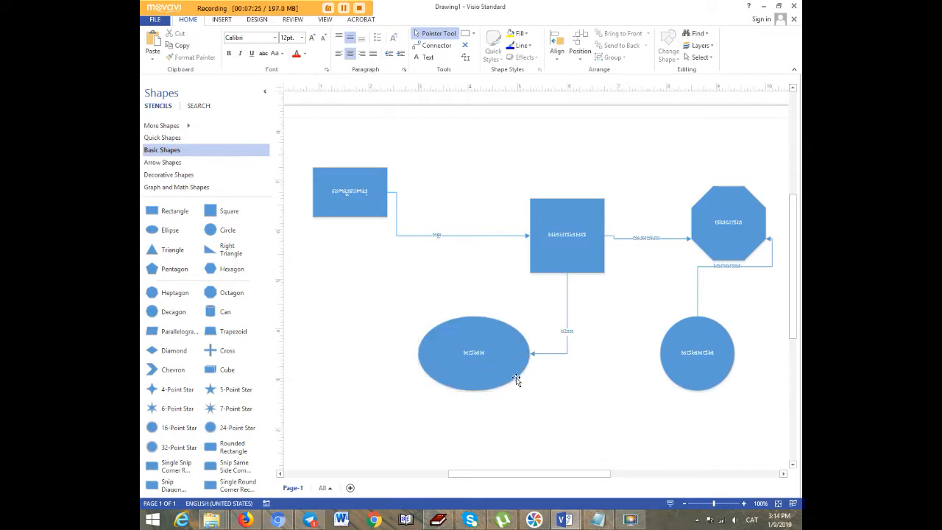
Add a Right Triangle to the page below the ellipse.
{"action": "left_click", "coordinate": [778, 503]}
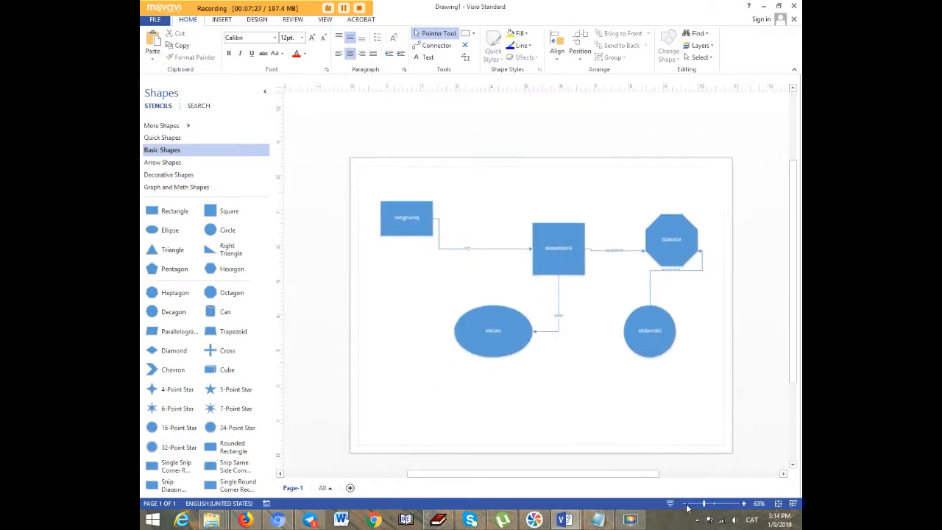
{"action": "scroll", "coordinate": [353, 335], "scroll_direction": "down", "scroll_amount": 3}
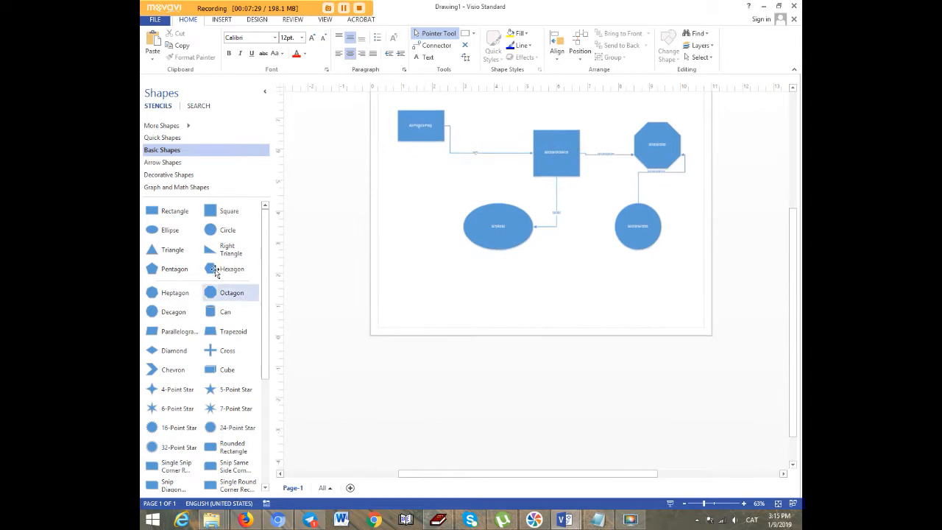
{"action": "left_click_drag", "start_coordinate": [227, 247], "coordinate": [509, 291]}
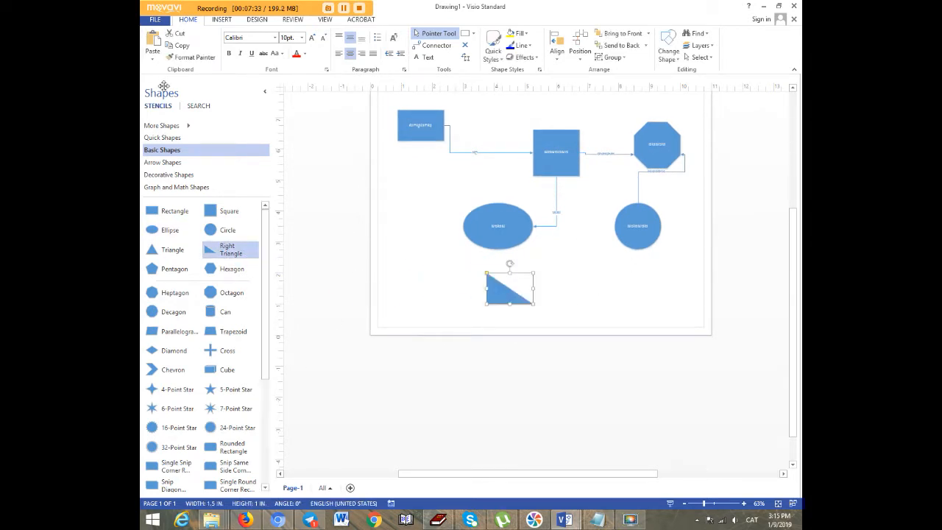
{"action": "left_click", "coordinate": [156, 20]}
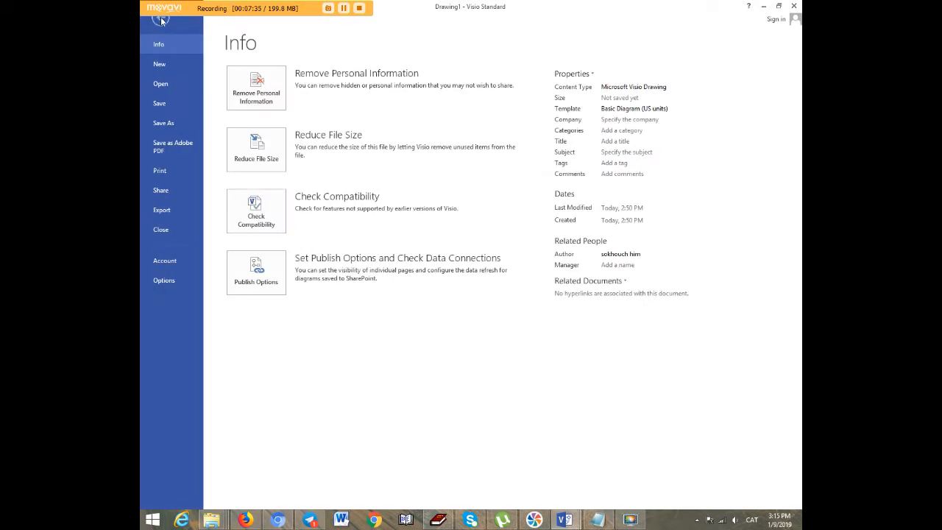
{"action": "left_click", "coordinate": [161, 20]}
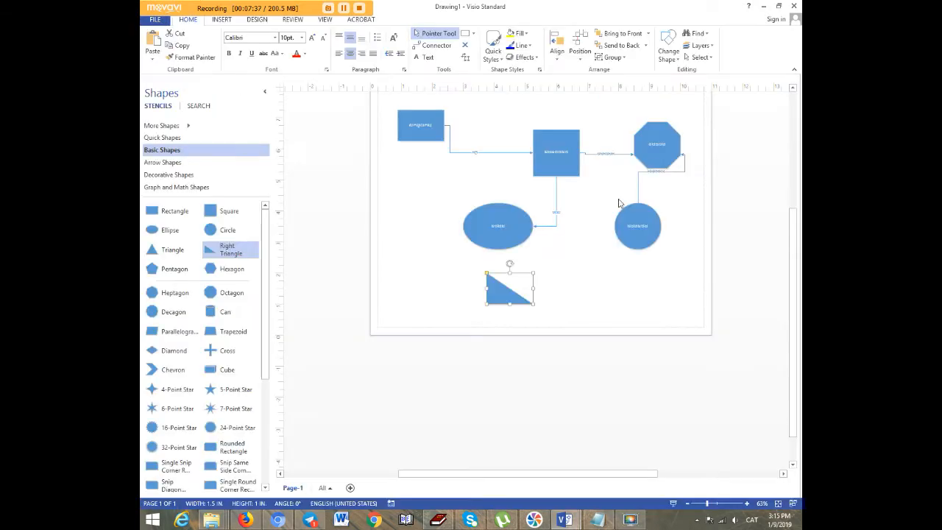
{"action": "scroll", "coordinate": [391, 182], "scroll_direction": "up", "scroll_amount": 3}
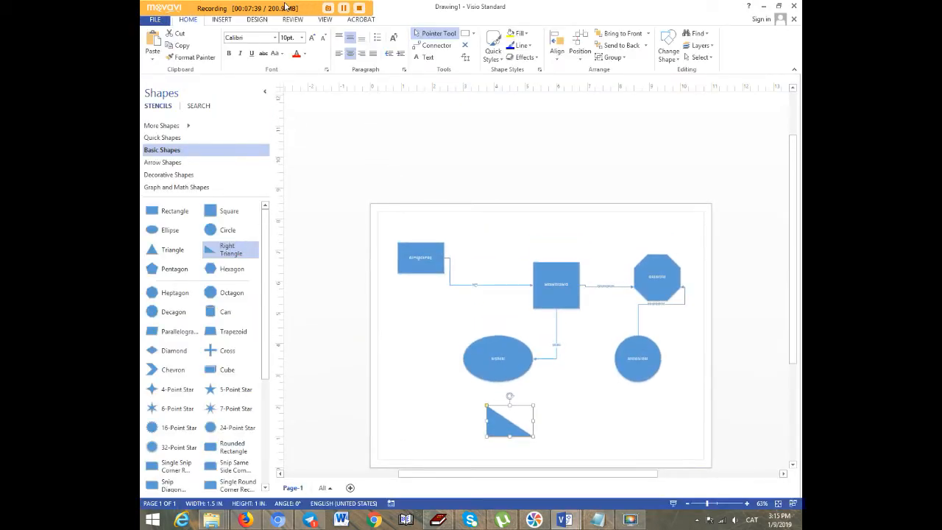
{"action": "left_click", "coordinate": [290, 5]}
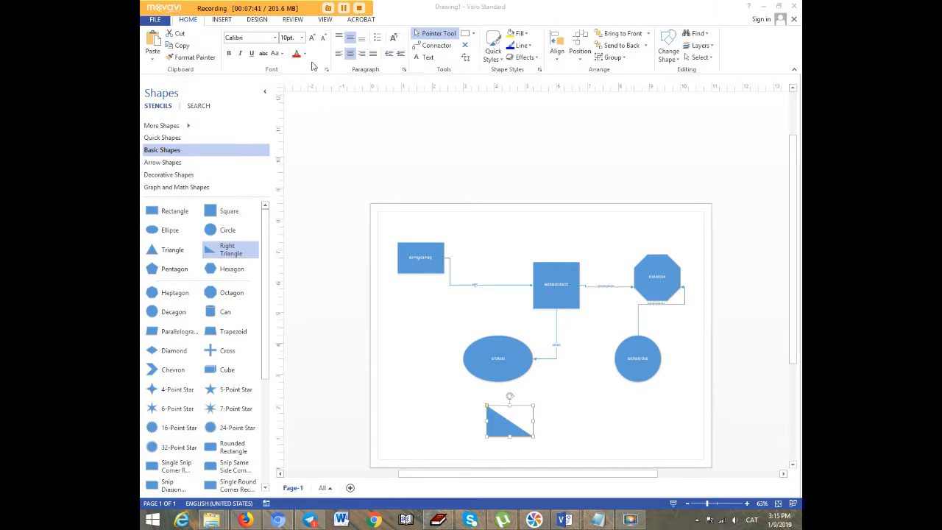
Apply the grey gradient theme with the dark red accent to Drawing1.
{"action": "left_click", "coordinate": [223, 20]}
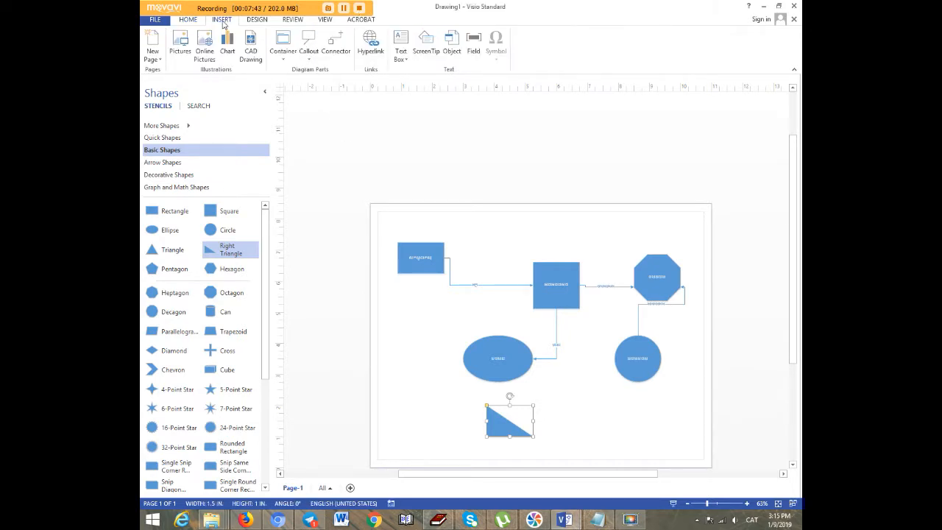
{"action": "left_click", "coordinate": [262, 20]}
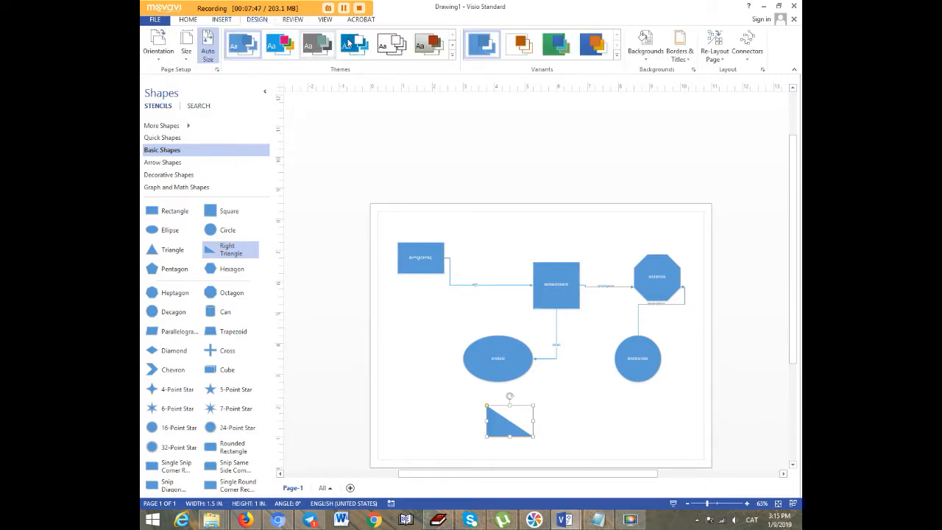
{"action": "left_click", "coordinate": [429, 46]}
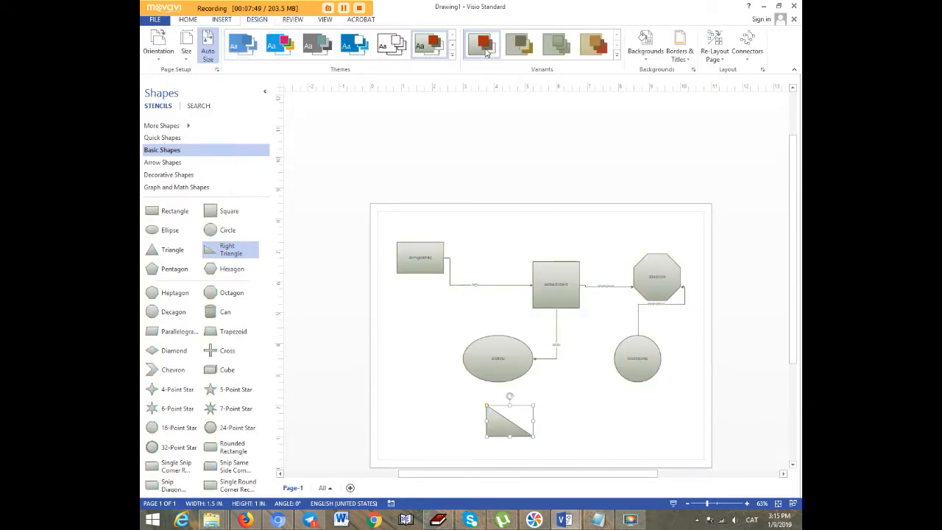
{"action": "left_click", "coordinate": [294, 20]}
{"action": "left_click", "coordinate": [155, 20]}
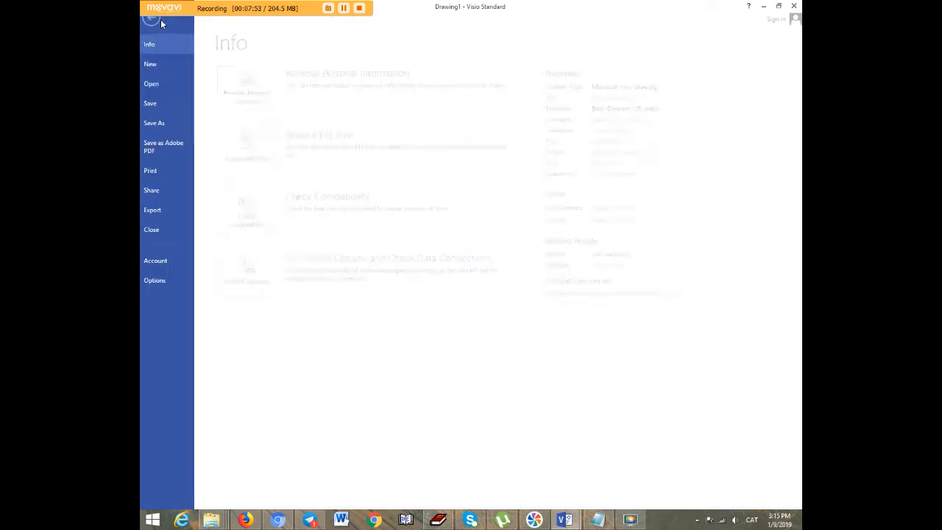
{"action": "left_click", "coordinate": [177, 124]}
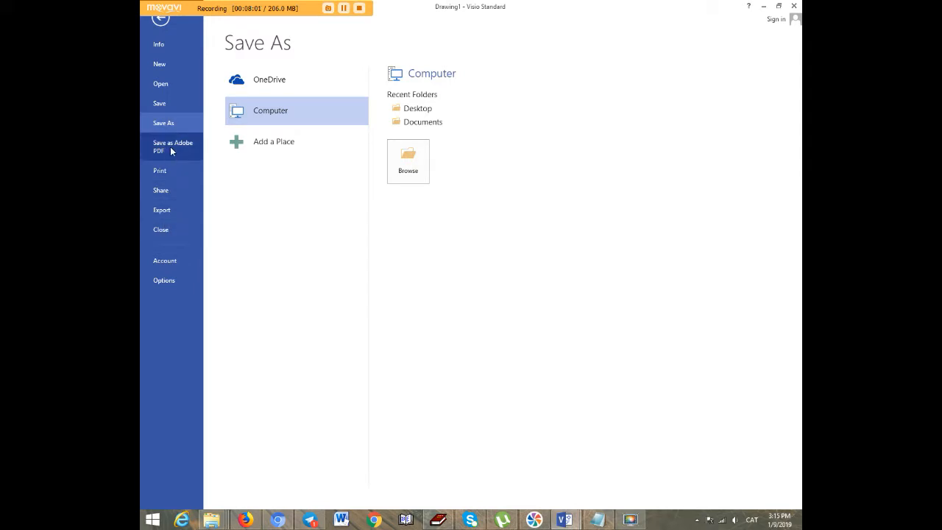
{"action": "left_click", "coordinate": [406, 165]}
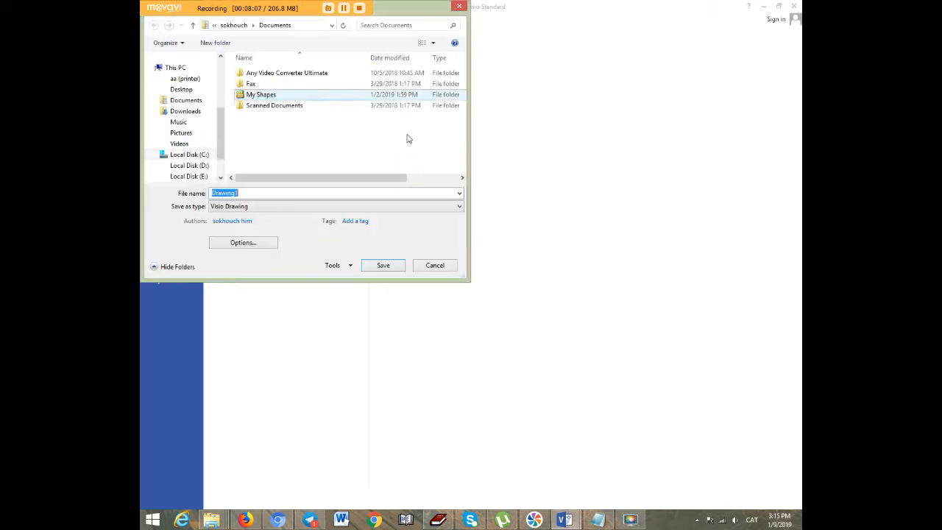
{"action": "left_click", "coordinate": [244, 207]}
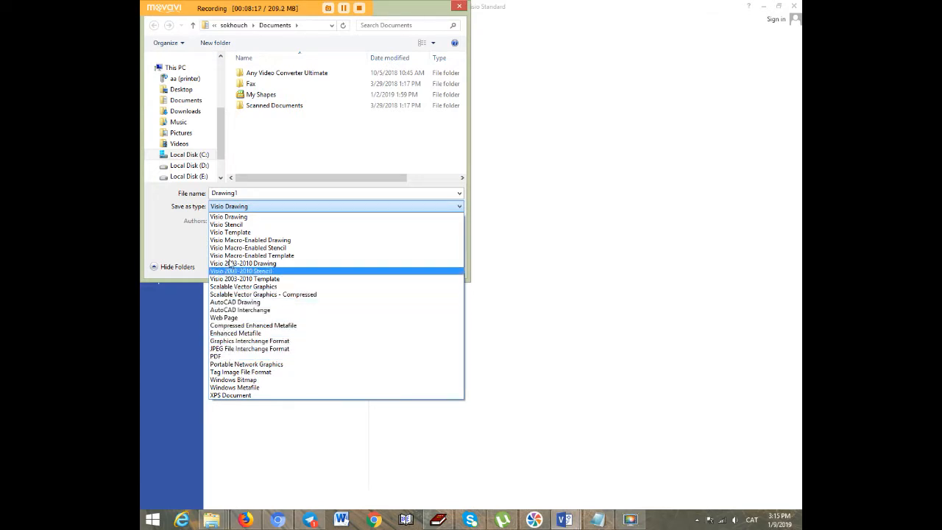
{"action": "left_click", "coordinate": [230, 357]}
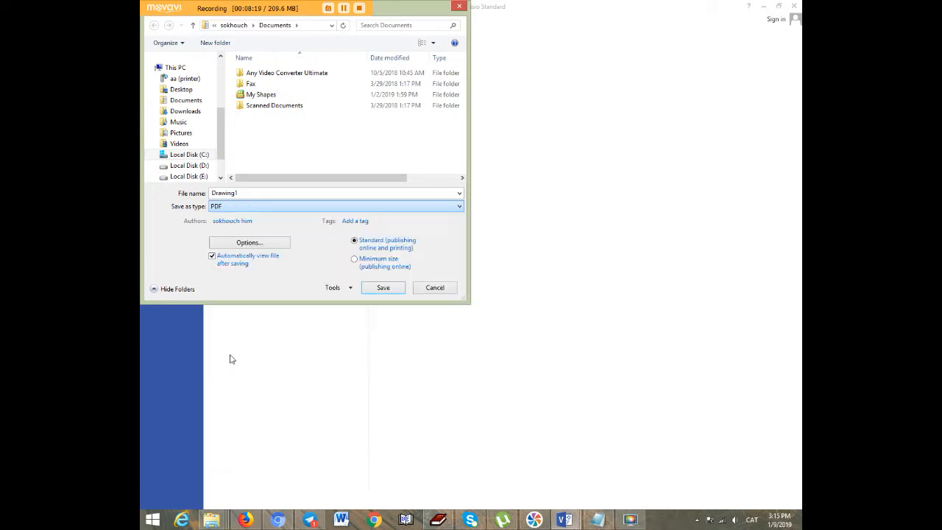
{"action": "left_click", "coordinate": [459, 6]}
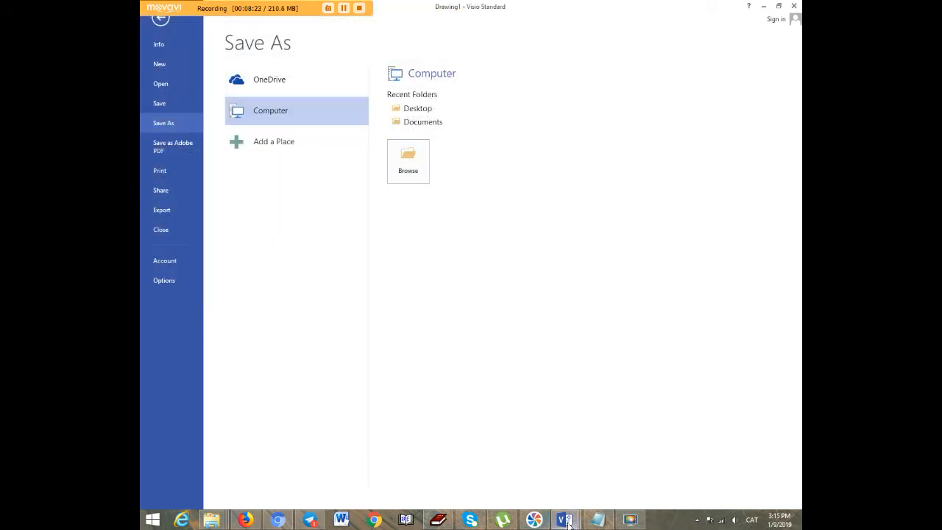
Switch to Drawing6 and save it as a PDF named Drawing6 on the Desktop.
{"action": "mouse_move", "coordinate": [565, 521]}
{"action": "left_click", "coordinate": [617, 468]}
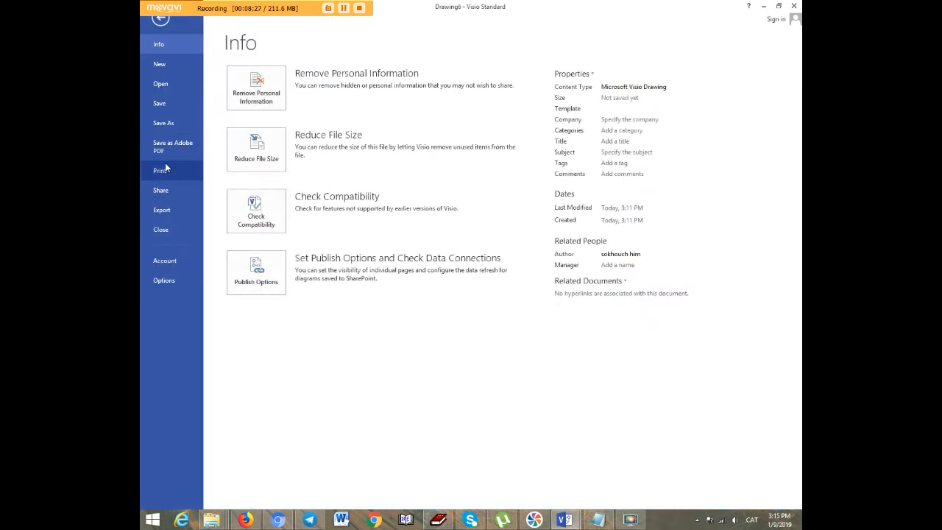
{"action": "left_click", "coordinate": [164, 123]}
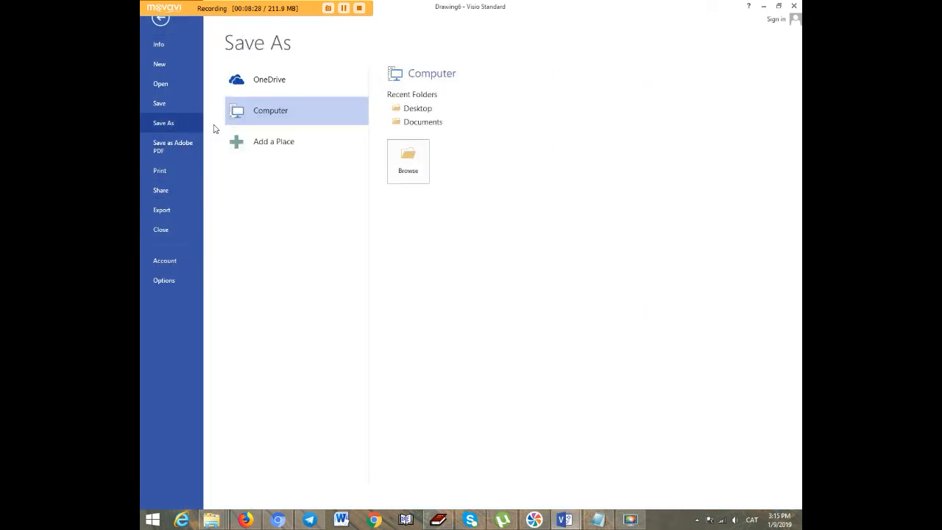
{"action": "left_click", "coordinate": [408, 160]}
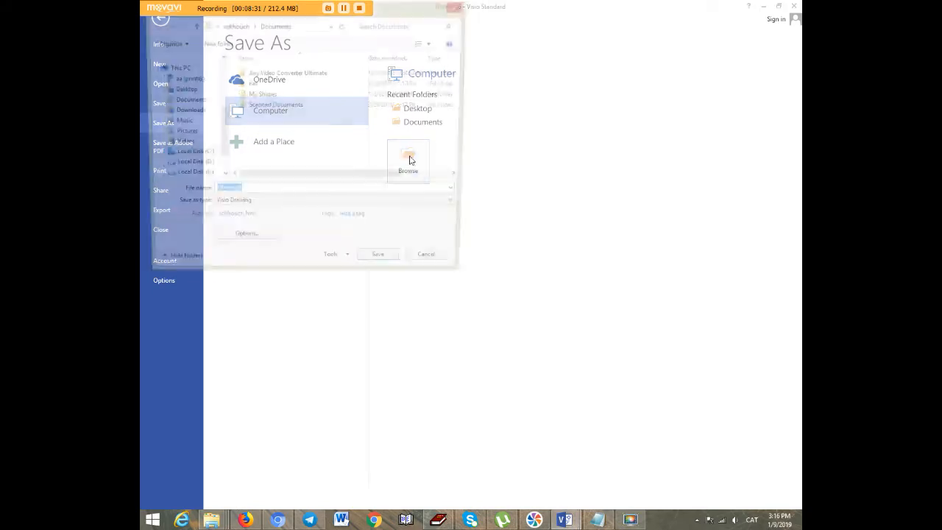
{"action": "left_click", "coordinate": [240, 207]}
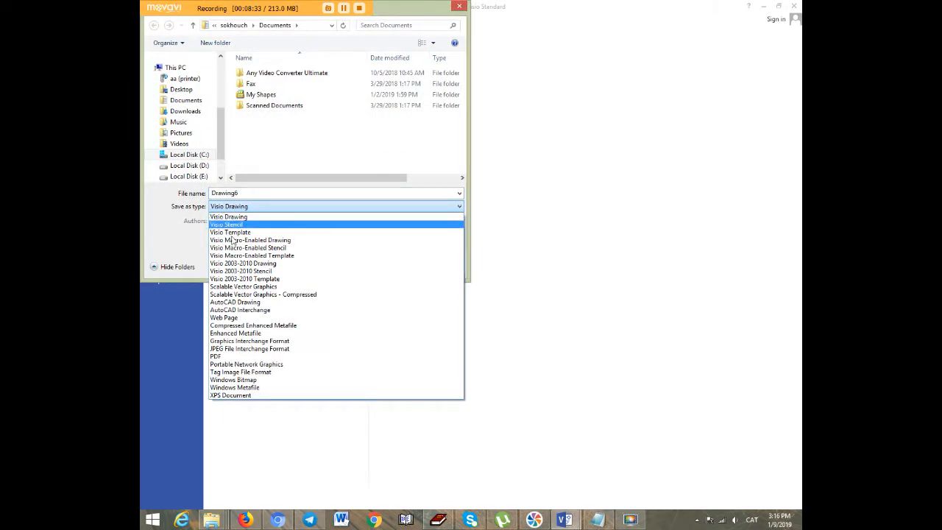
{"action": "left_click", "coordinate": [228, 357]}
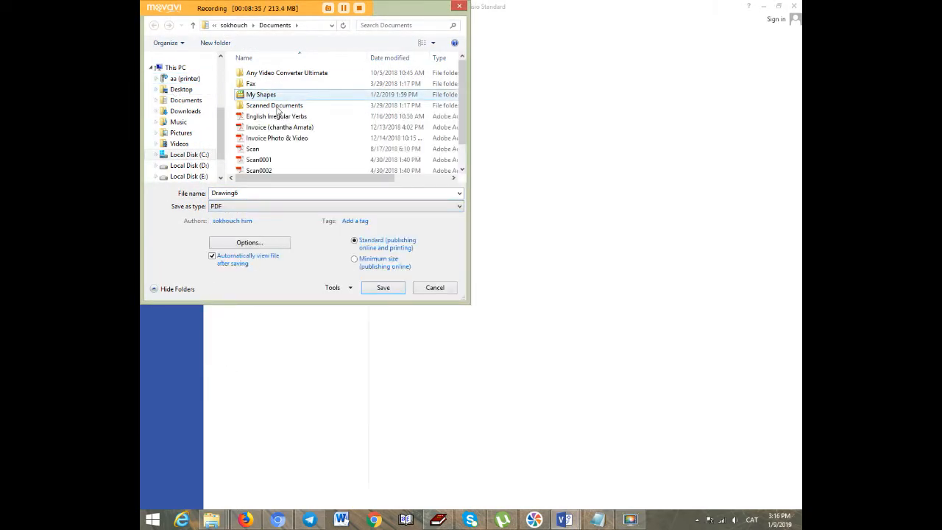
{"action": "left_click", "coordinate": [183, 90]}
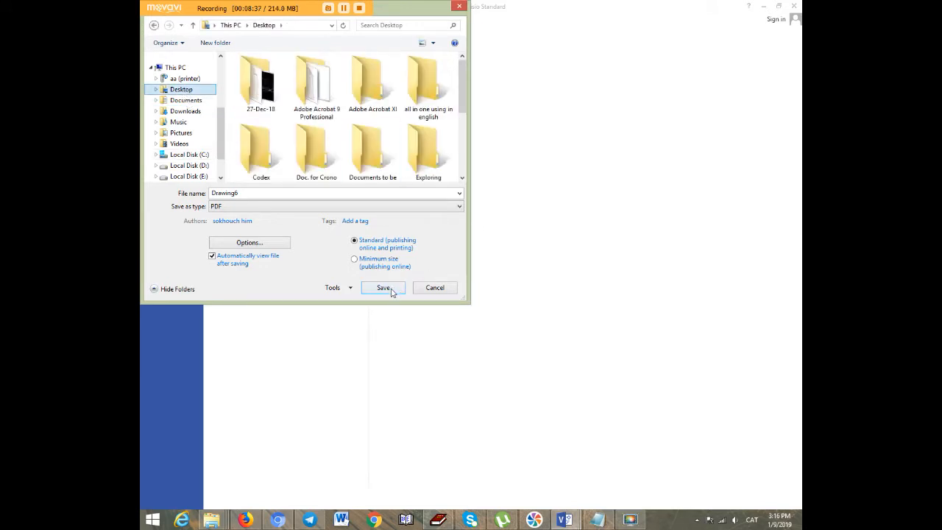
{"action": "left_click", "coordinate": [243, 195]}
{"action": "left_click", "coordinate": [380, 290]}
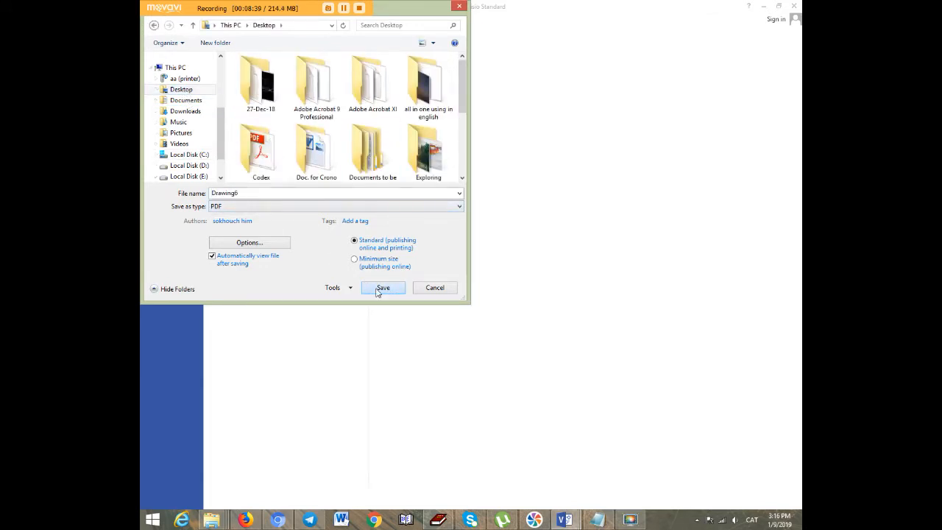
Close all open Visio drawings without saving them, and close the exported Drawing6.pdf.
{"action": "left_click", "coordinate": [796, 6]}
{"action": "left_click", "coordinate": [480, 270]}
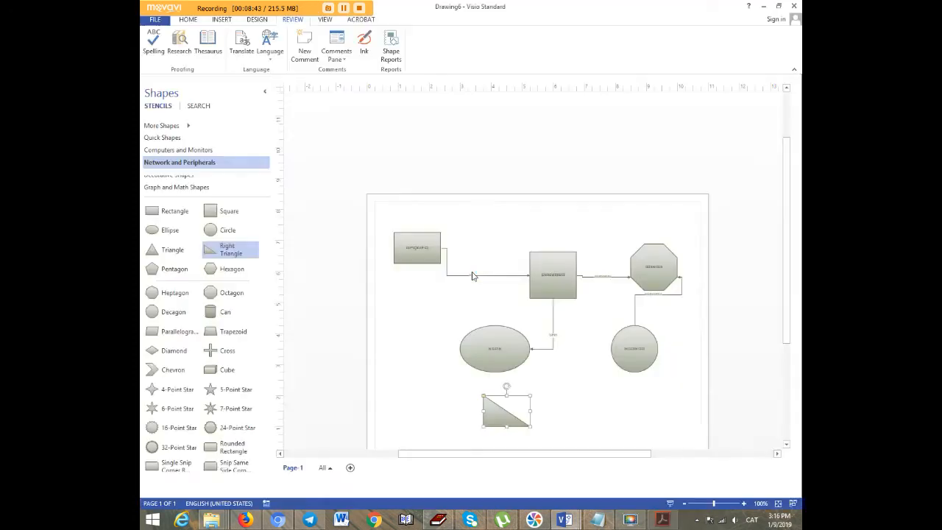
{"action": "left_click", "coordinate": [796, 6]}
{"action": "left_click", "coordinate": [477, 271]}
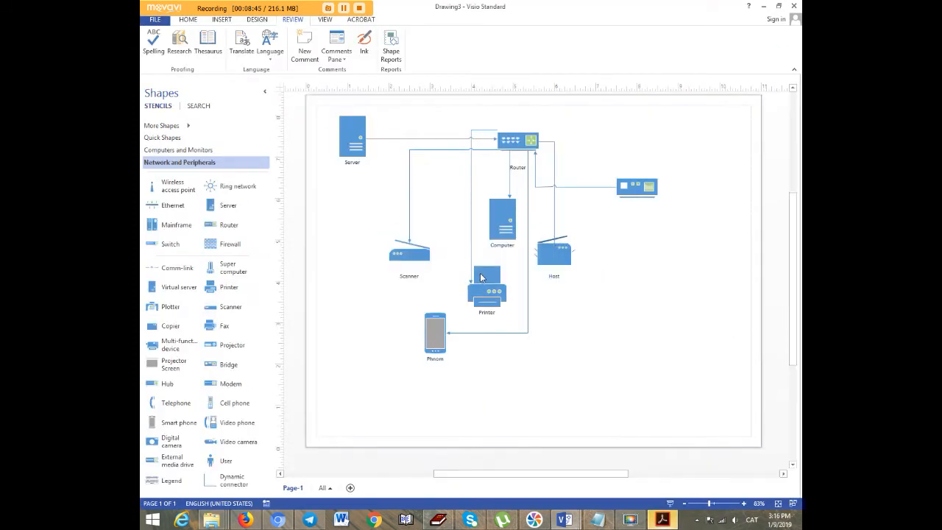
{"action": "left_click", "coordinate": [795, 6]}
{"action": "left_click", "coordinate": [477, 272]}
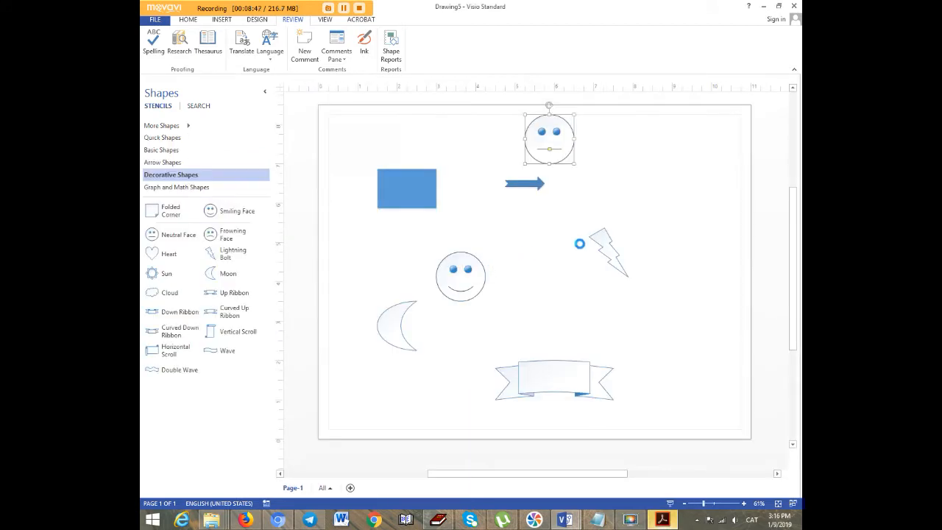
{"action": "key", "text": "alt+F4"}
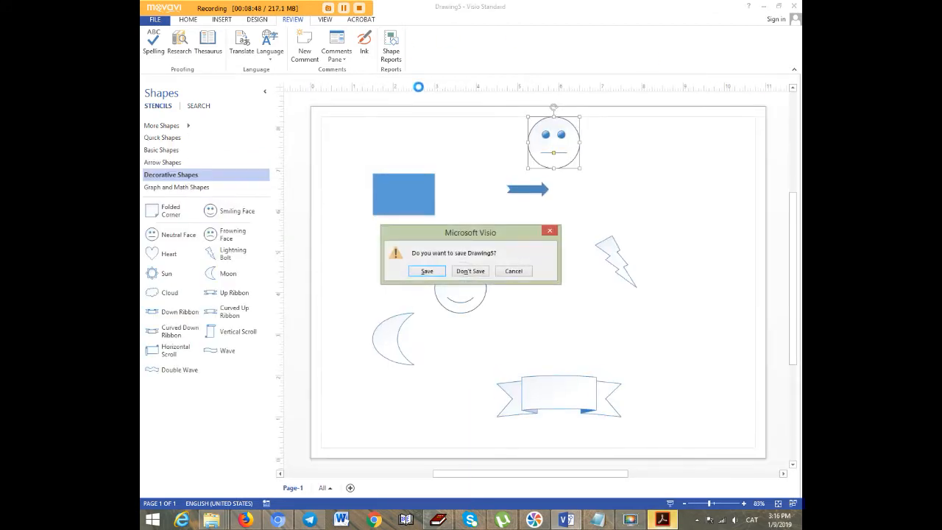
{"action": "left_click", "coordinate": [478, 274]}
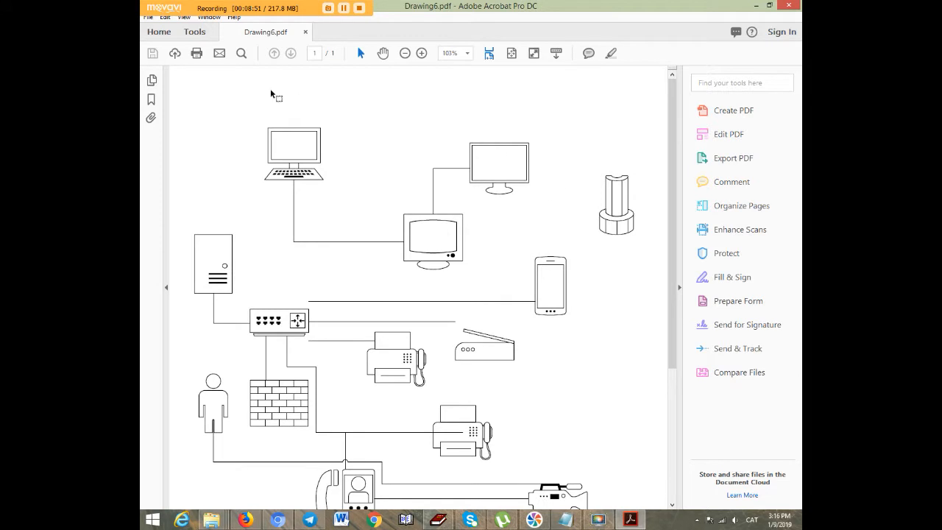
{"action": "left_click", "coordinate": [788, 7]}
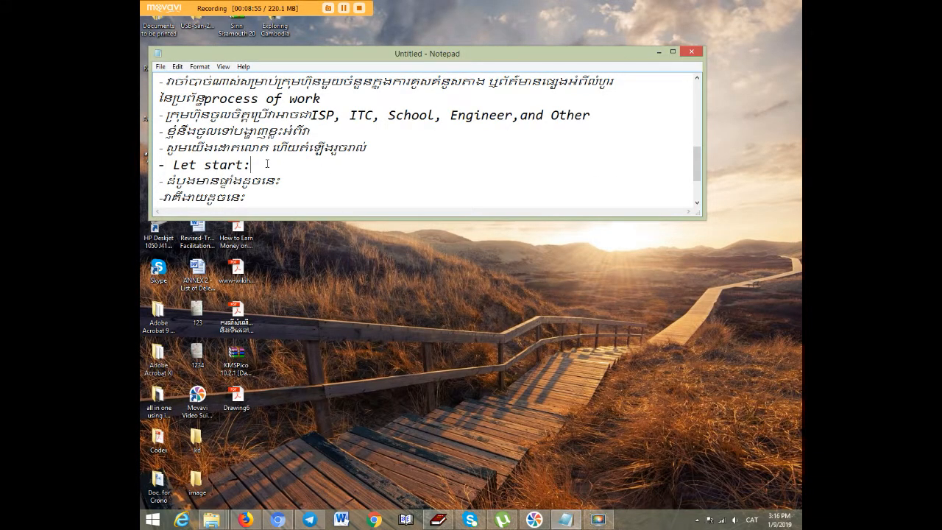
Go through the last lines of the Notepad notes to the blank final line and move the window off the desktop icons.
{"action": "key", "text": "ctrl+v"}
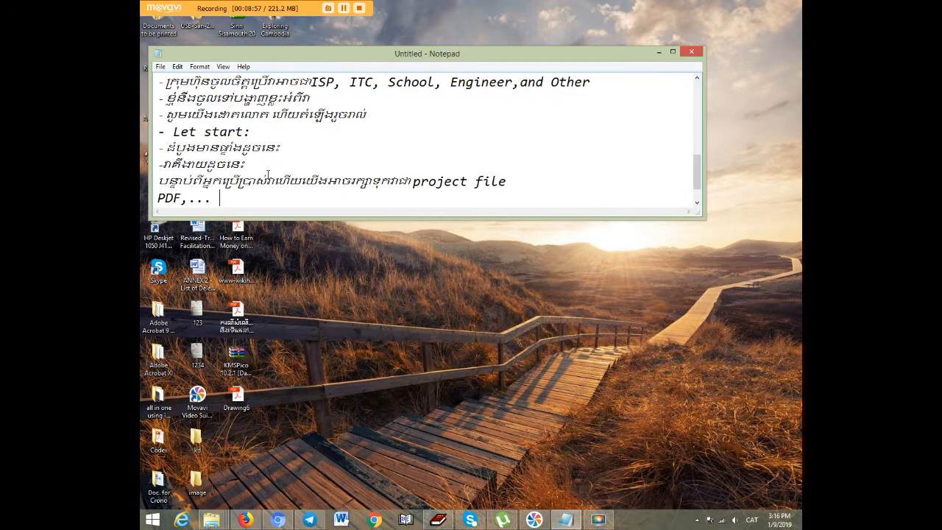
{"action": "key", "text": "ctrl+v"}
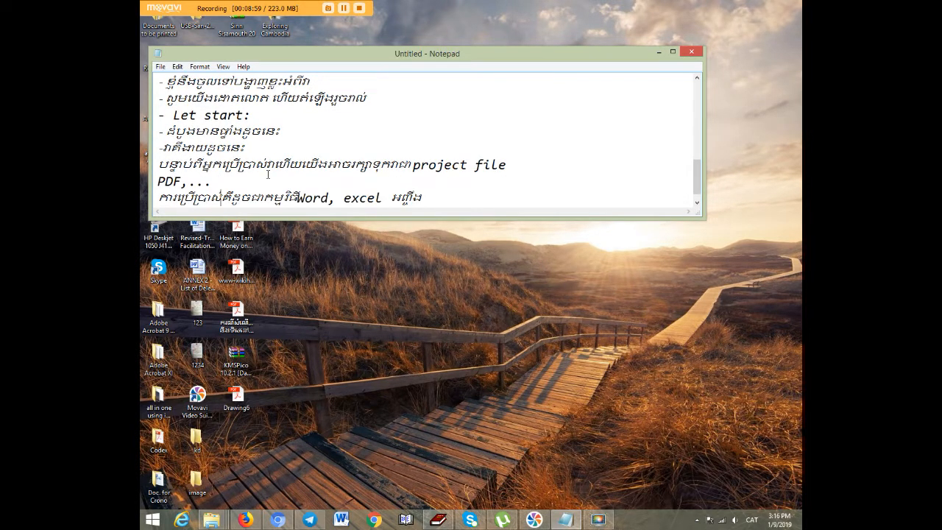
{"action": "key", "text": "Return"}
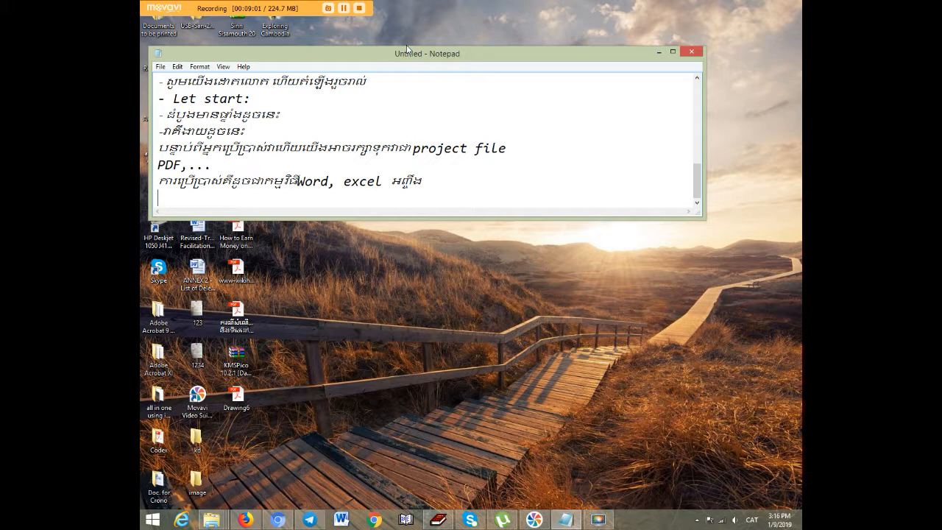
{"action": "left_click_drag", "start_coordinate": [395, 58], "coordinate": [630, 142]}
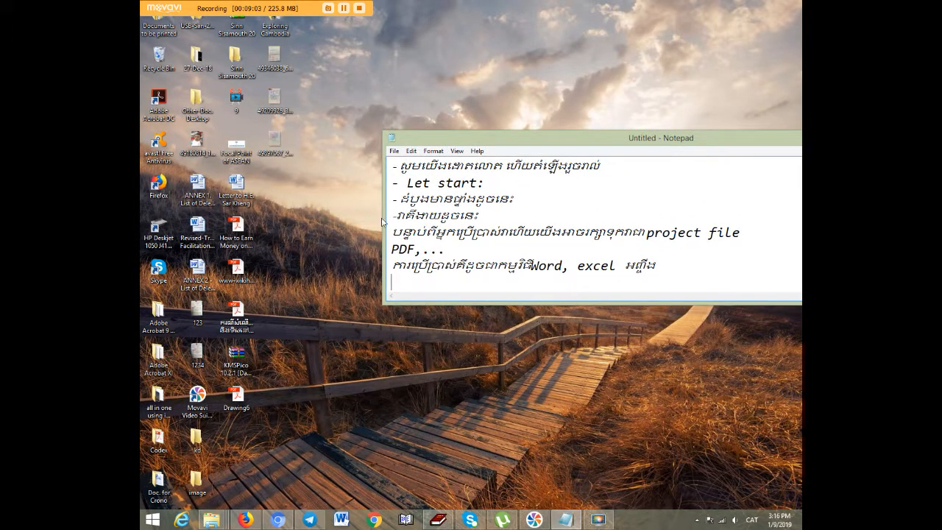
Move the Drawing6 PDF to a free desktop area, open it and examine the whole network diagram.
{"action": "left_click_drag", "start_coordinate": [239, 400], "coordinate": [430, 401]}
{"action": "double_click", "coordinate": [432, 397]}
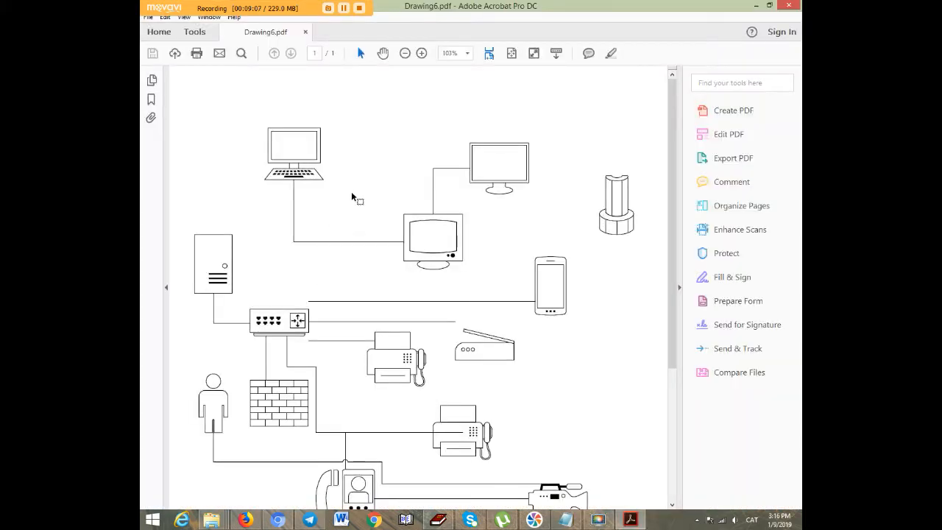
{"action": "scroll", "coordinate": [518, 183], "scroll_direction": "down", "scroll_amount": 5}
{"action": "scroll", "coordinate": [410, 370], "scroll_direction": "up", "scroll_amount": 5}
{"action": "scroll", "coordinate": [491, 430], "scroll_direction": "down", "scroll_amount": 3}
{"action": "scroll", "coordinate": [424, 418], "scroll_direction": "down", "scroll_amount": 1}
{"action": "scroll", "coordinate": [479, 309], "scroll_direction": "up", "scroll_amount": 4}
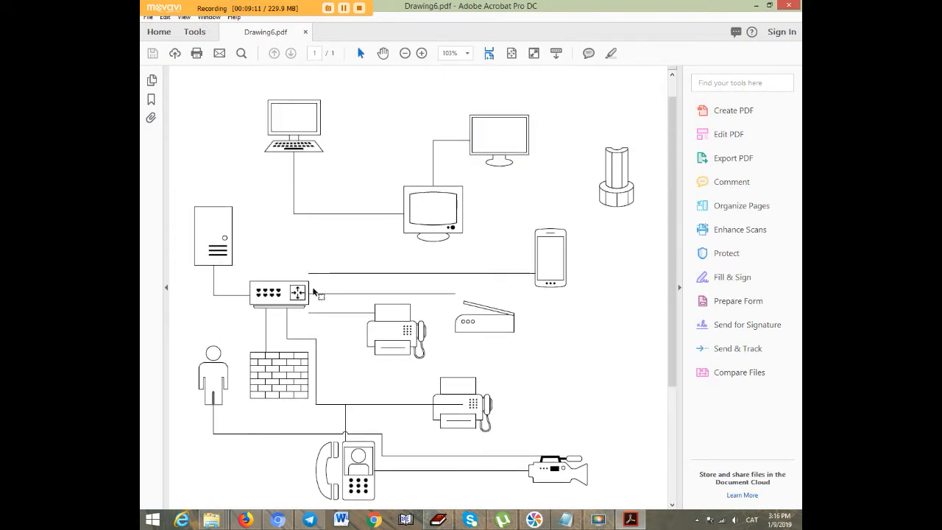
{"action": "scroll", "coordinate": [526, 214], "scroll_direction": "up", "scroll_amount": 1}
{"action": "scroll", "coordinate": [320, 221], "scroll_direction": "down", "scroll_amount": 4}
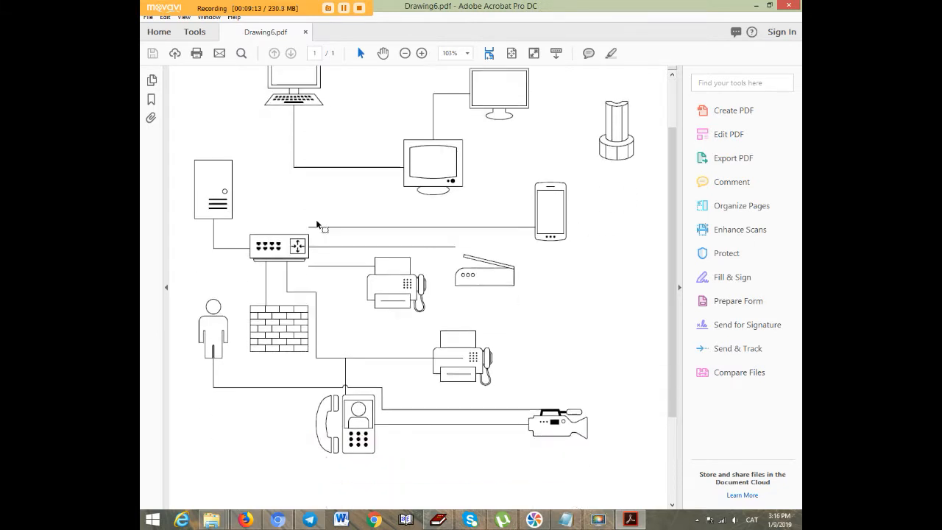
{"action": "scroll", "coordinate": [640, 210], "scroll_direction": "up", "scroll_amount": 2}
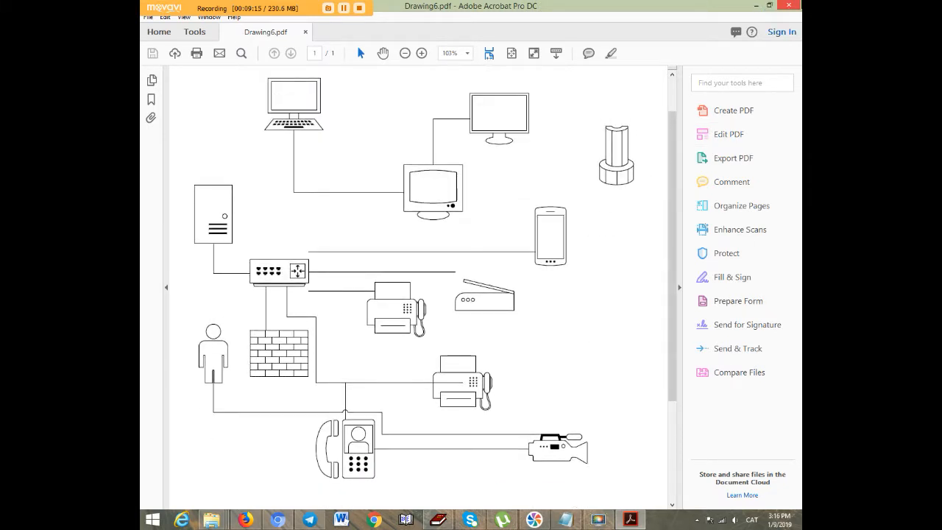
{"action": "left_click", "coordinate": [789, 5]}
Show the complete notes in a maximized Notepad window and return to the end of the text in the restored window.
{"action": "left_click_drag", "start_coordinate": [619, 139], "coordinate": [365, 131]}
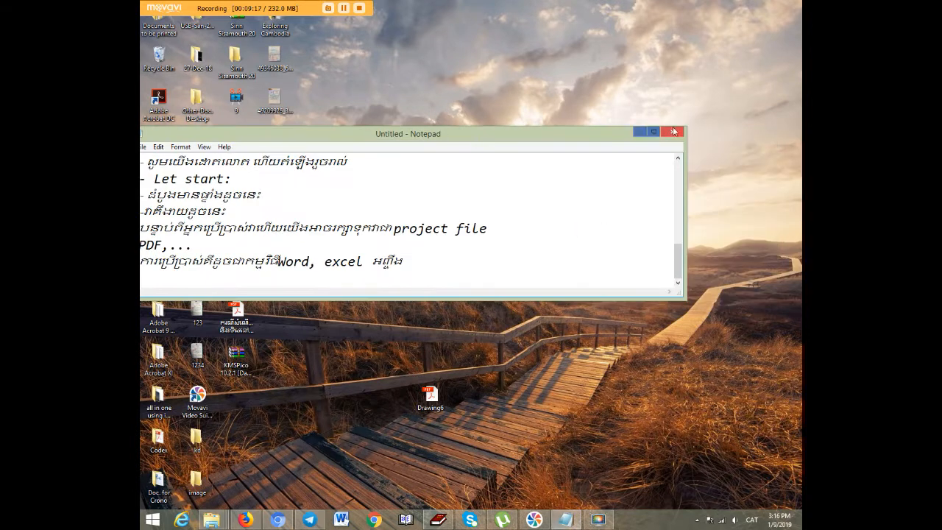
{"action": "left_click", "coordinate": [656, 133]}
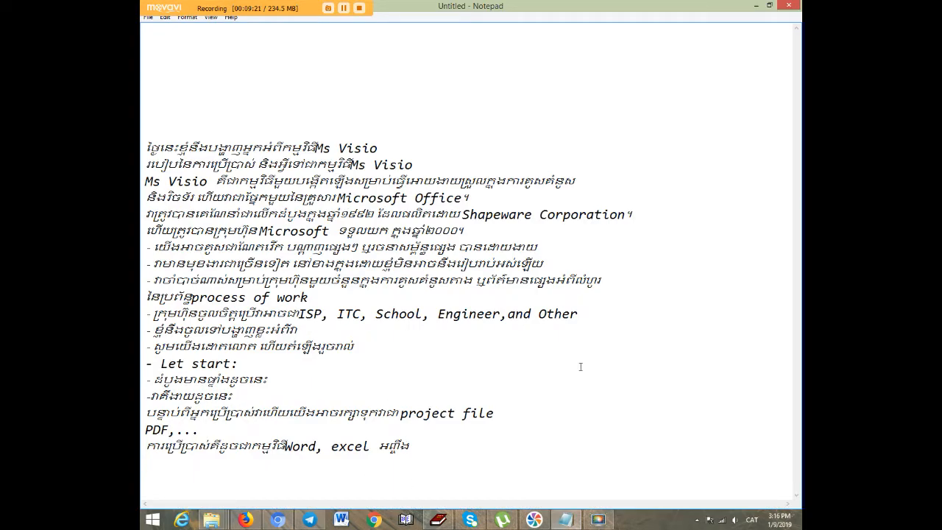
{"action": "left_click", "coordinate": [769, 5]}
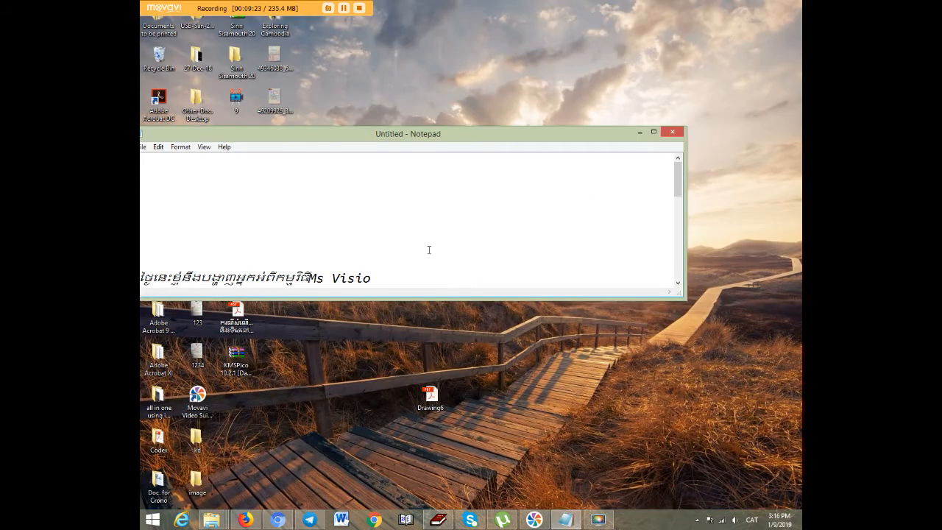
{"action": "scroll", "coordinate": [433, 241], "scroll_direction": "down", "scroll_amount": 1}
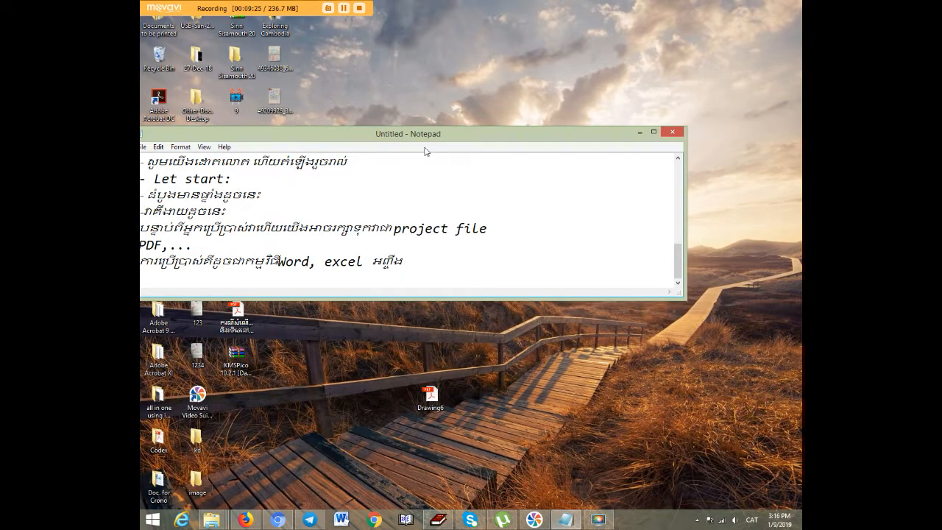
Add the closing line "-អរគុណសម្រាប់ការទស្សនា ខ្ញុំសង្ឃឹមថាវាអាចជួយអ្នកបានខ្លះ ទោះមិនច្រើន" at the end of the notes.
{"action": "left_click_drag", "start_coordinate": [421, 134], "coordinate": [526, 137]}
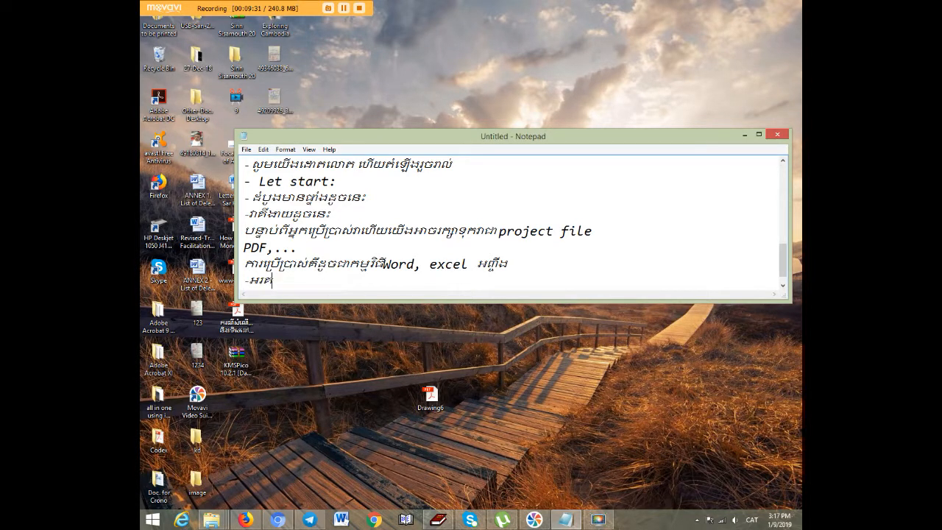
{"action": "type", "text": "សម្រាប់ការទស្សនា ខ្ញុំសង្ឃឹមថាវាអាចជួ"}
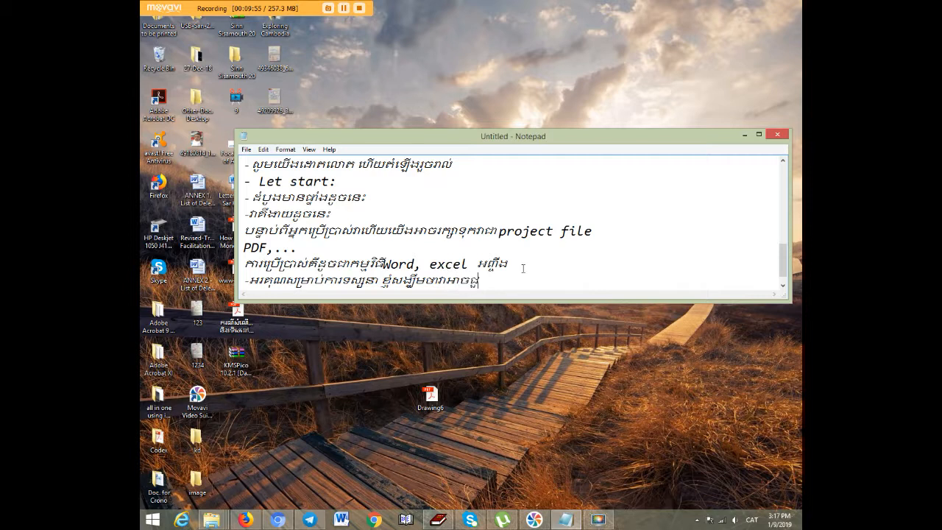
{"action": "type", "text": "យអ្នកបានខ្លះ ទោះ"}
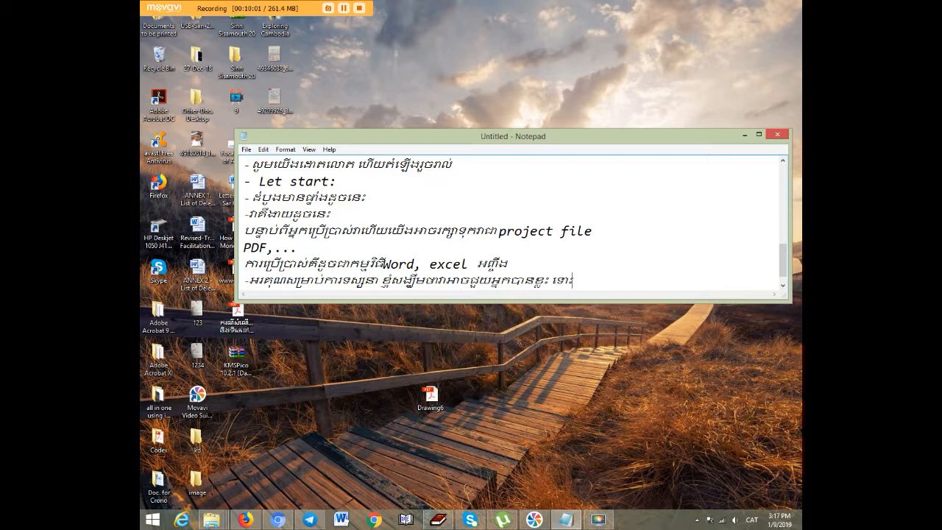
{"action": "type", "text": "មិនច្រើន"}
{"action": "key", "text": "Return"}
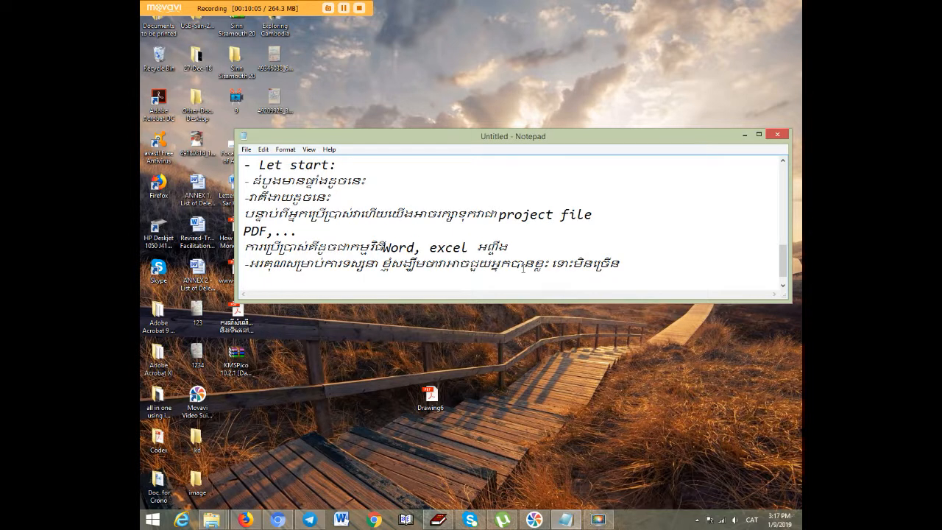
Add the final line "ក្រោយៗទៀតខ្ញុំនឹងបង្ហាញពីការប្រើប្រាស់កម្មវិធីផ្សេងៗទៀតដល់អ្នកទាំងអស់គ្នា" below the thank-you line in the notes.
{"action": "type", "text": "ក្រោយ"}
{"action": "type", "text": "ៗ"}
{"action": "type", "text": "ទៀតន"}
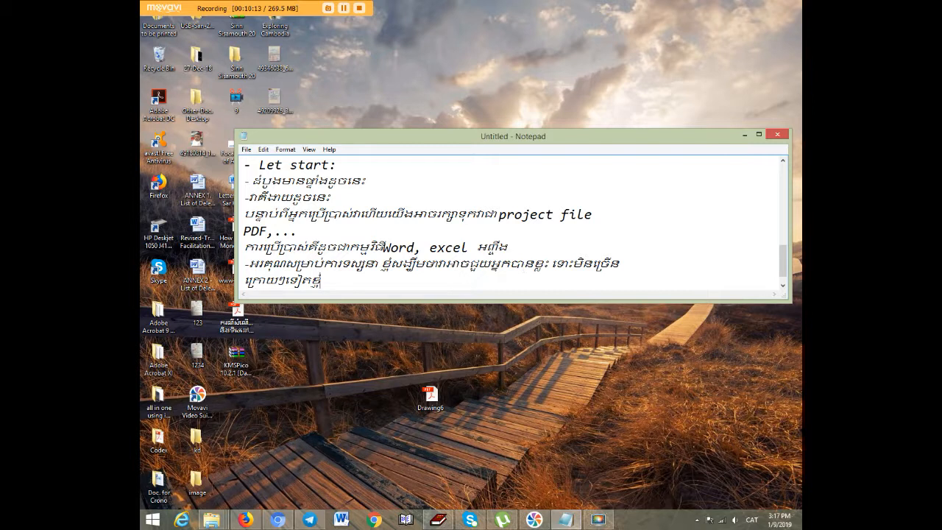
{"action": "type", "text": "នឹងបង្ហាញពីការ"}
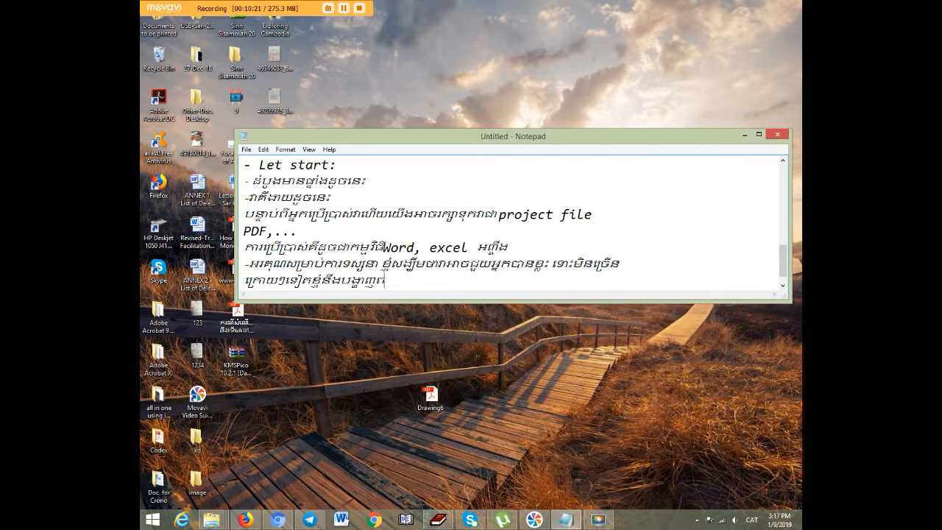
{"action": "type", "text": "ប្រើប្រាស់"}
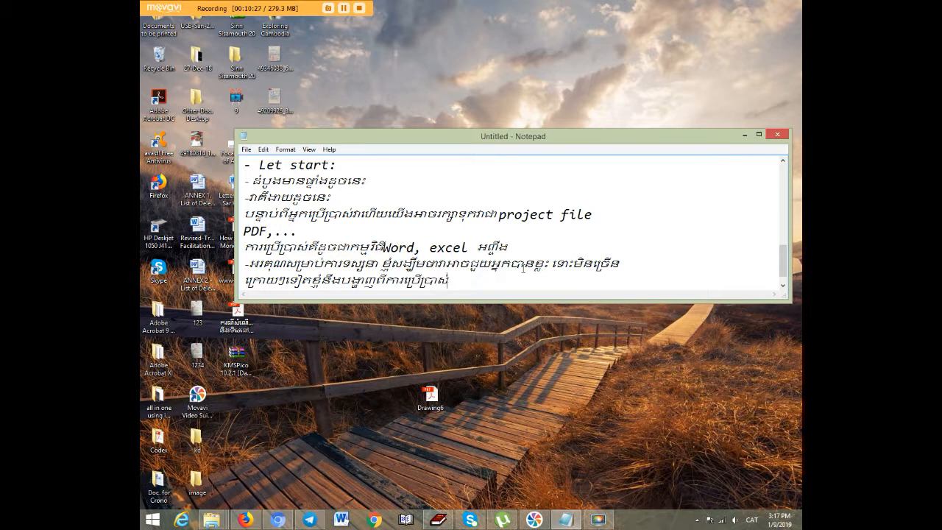
{"action": "type", "text": "កម្មវិធីផ្សេងៗទៀត"}
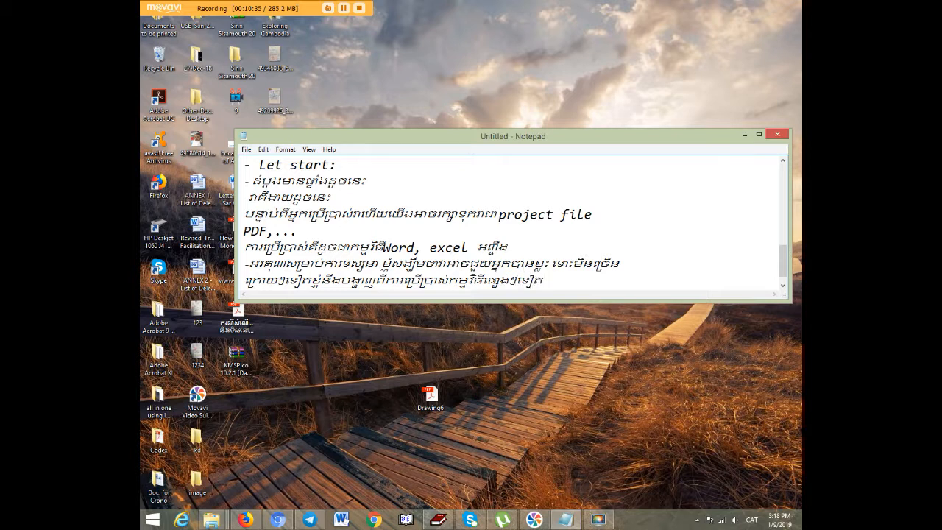
{"action": "type", "text": "ដែល"}
{"action": "type", "text": "អ្នកទ"}
{"action": "type", "text": "ាំងអ"}
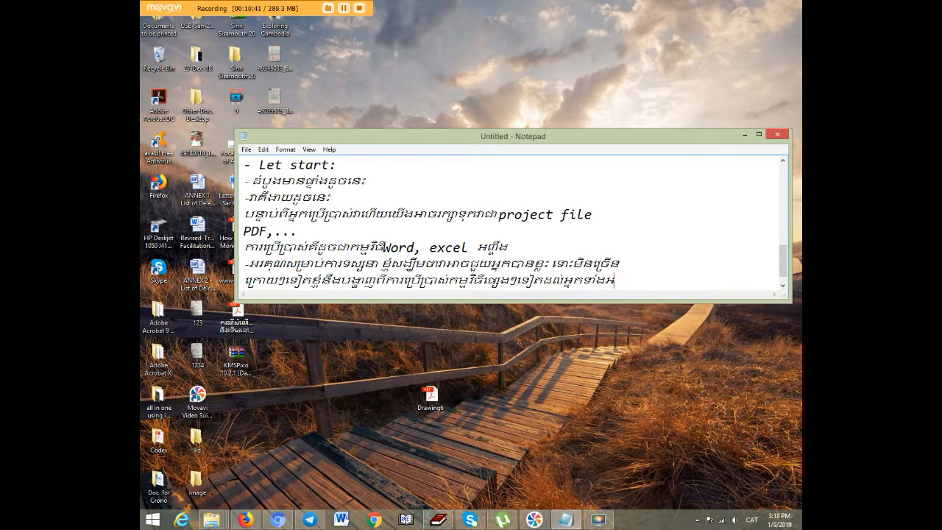
{"action": "type", "text": "ស់គ្នា"}
{"action": "key", "text": "Return"}
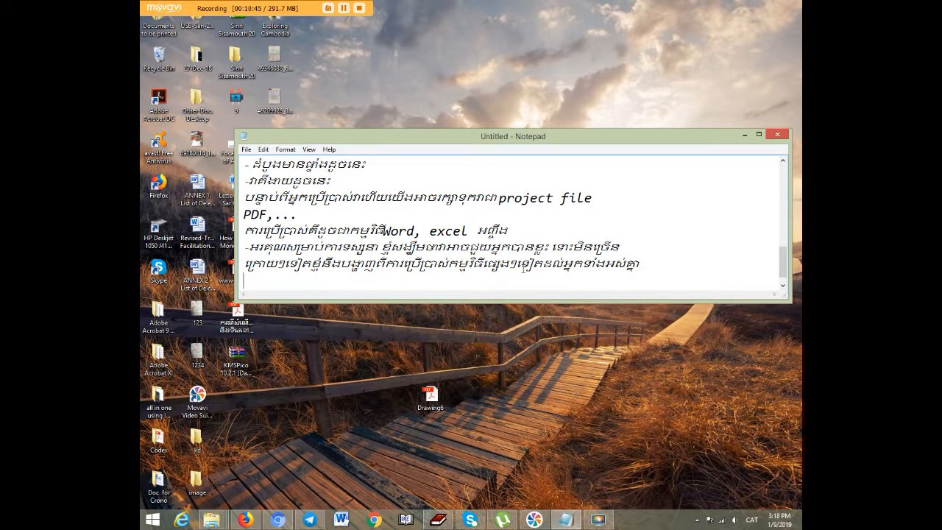